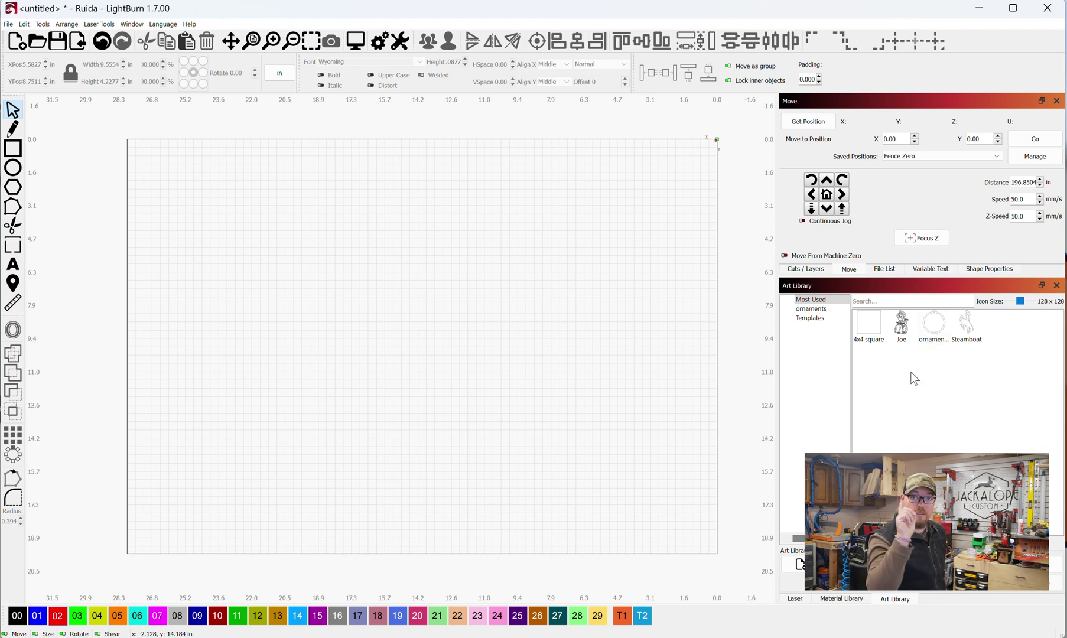
- Place the round ornament and swap its 3.5 in inner circle for a 0.125 in outward offset
{"action": "left_click_drag", "start_coordinate": [933, 324], "coordinate": [401, 348]}
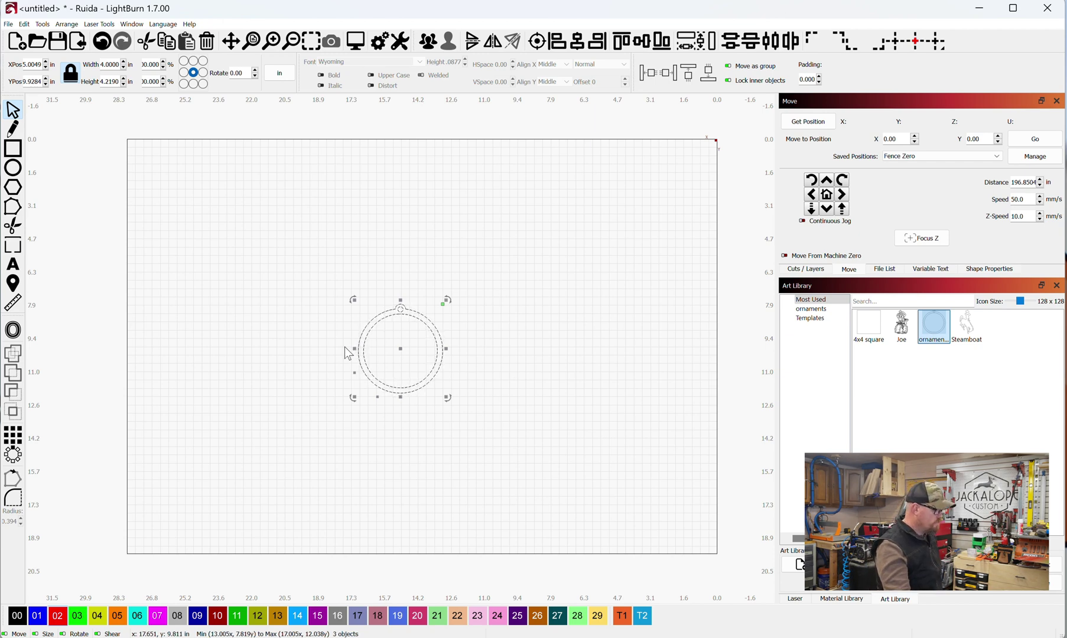
{"action": "scroll", "coordinate": [344, 347], "scroll_direction": "up", "scroll_amount": 5}
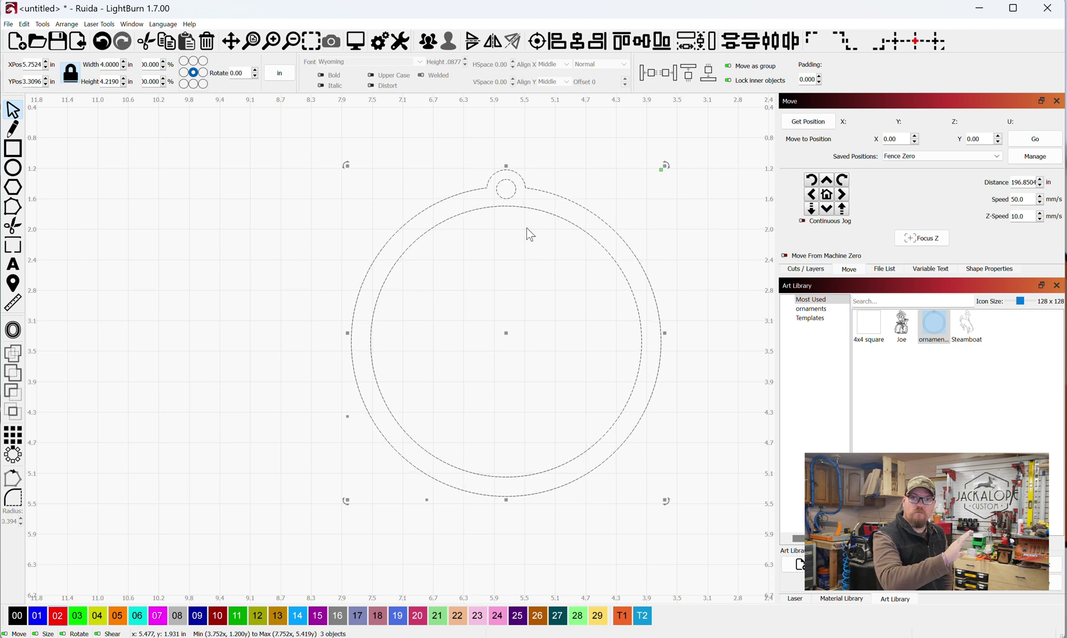
{"action": "left_click", "coordinate": [473, 230]}
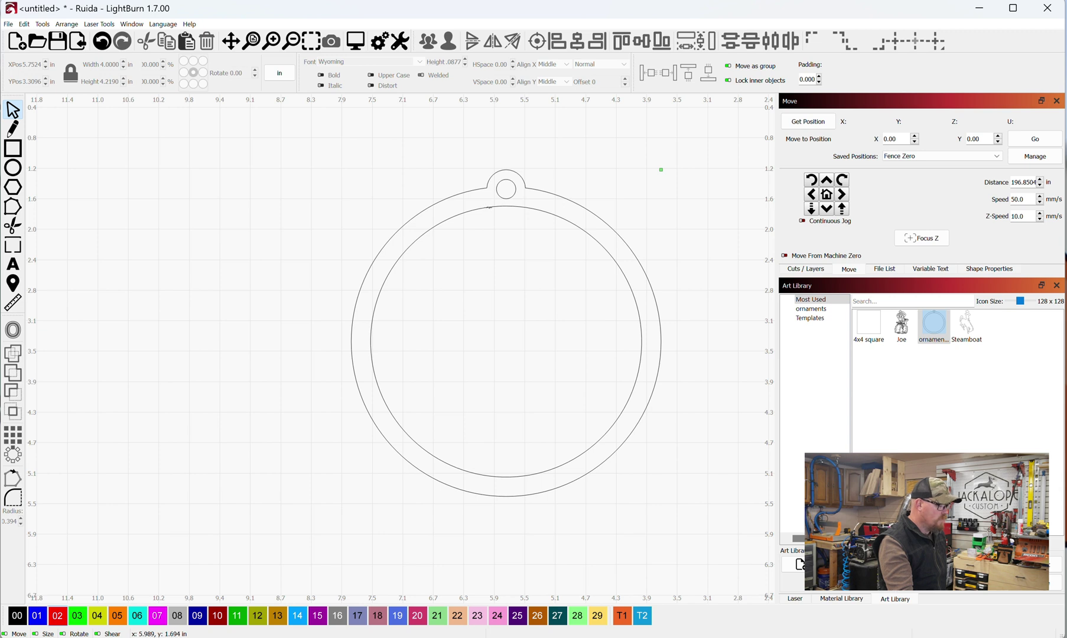
{"action": "left_click", "coordinate": [490, 207]}
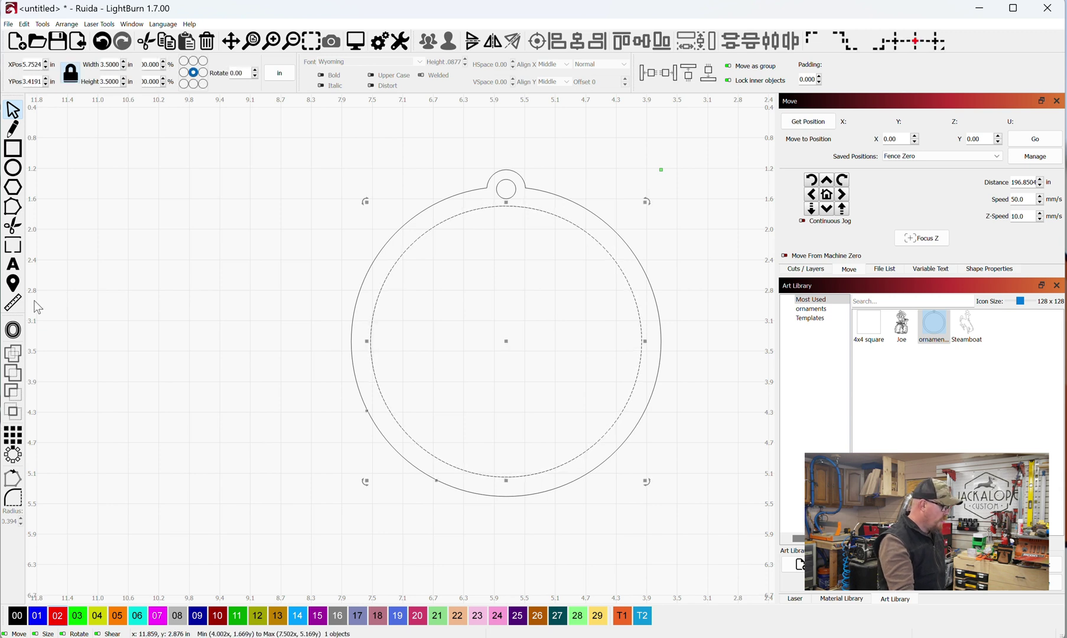
{"action": "left_click", "coordinate": [21, 333]}
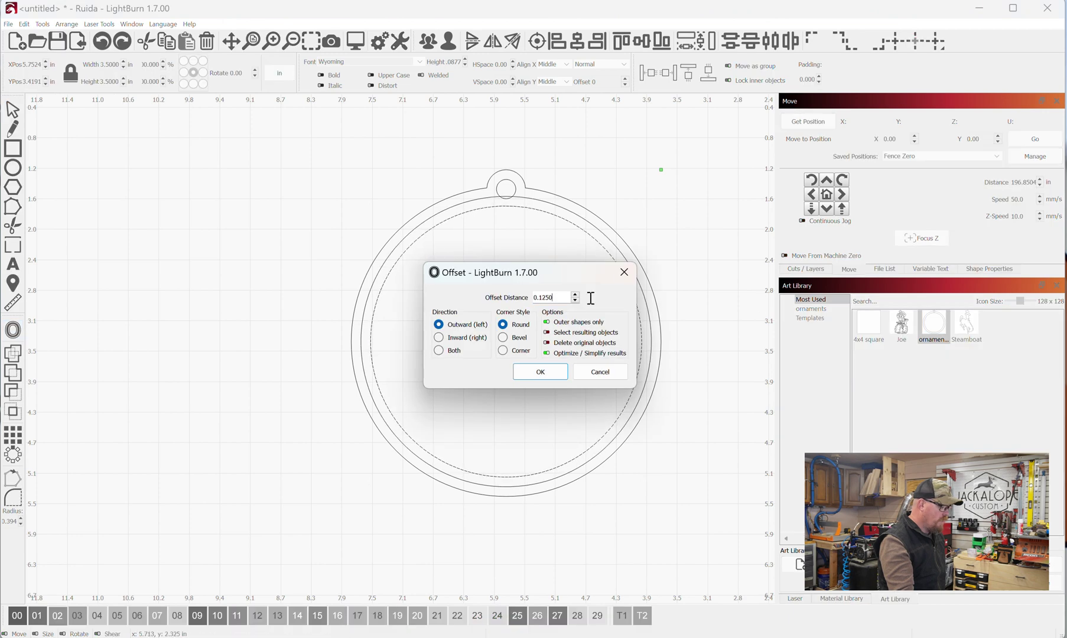
{"action": "left_click", "coordinate": [540, 372]}
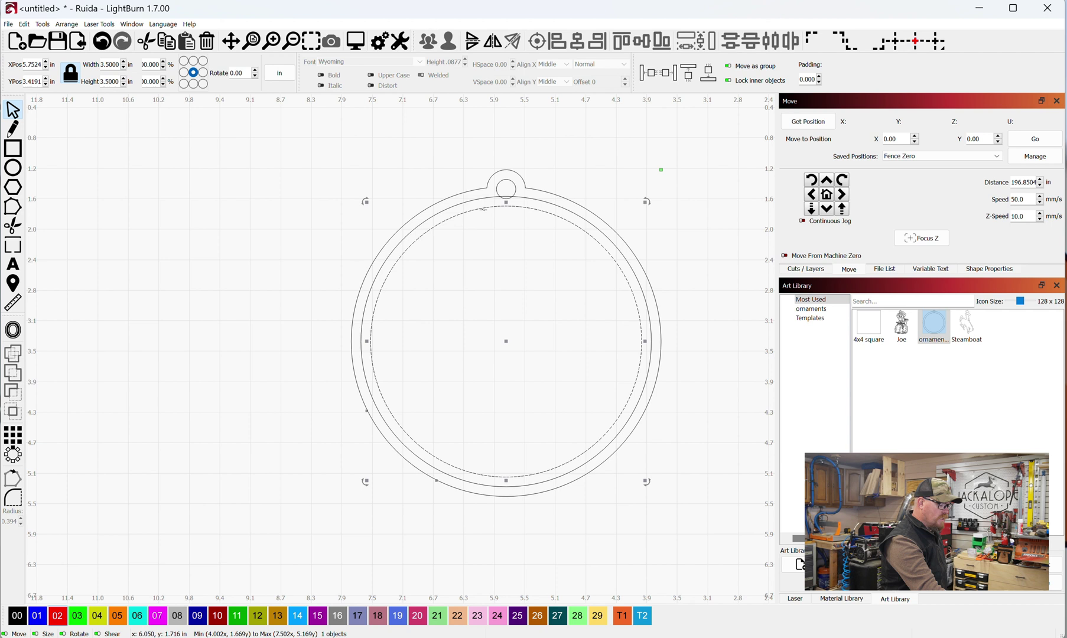
{"action": "key", "text": "Delete"}
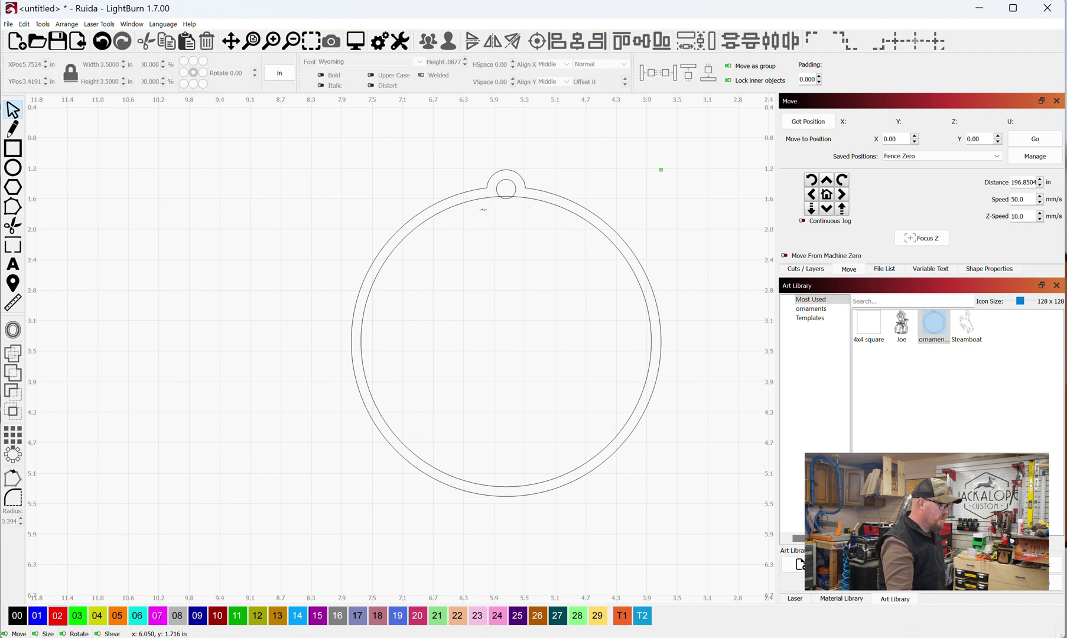
- Add the 0.5015 by 0.8672 in Steamboat bucking-horse art at the ornament's upper right
{"action": "scroll", "coordinate": [506, 228], "scroll_direction": "down", "scroll_amount": 2}
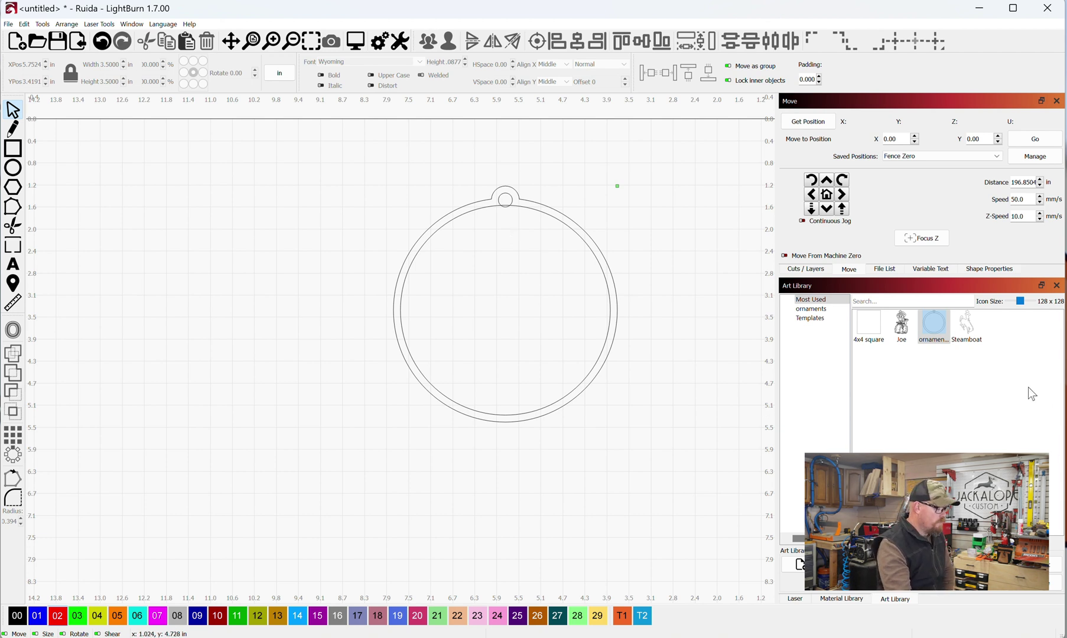
{"action": "left_click_drag", "start_coordinate": [966, 325], "coordinate": [305, 258]}
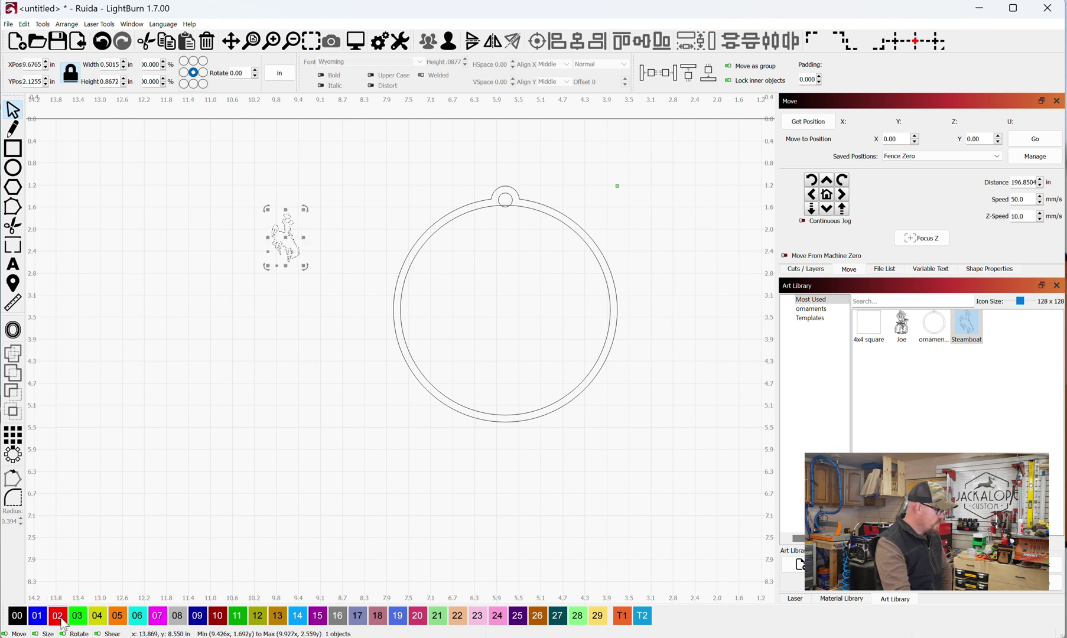
{"action": "left_click_drag", "start_coordinate": [289, 237], "coordinate": [638, 208]}
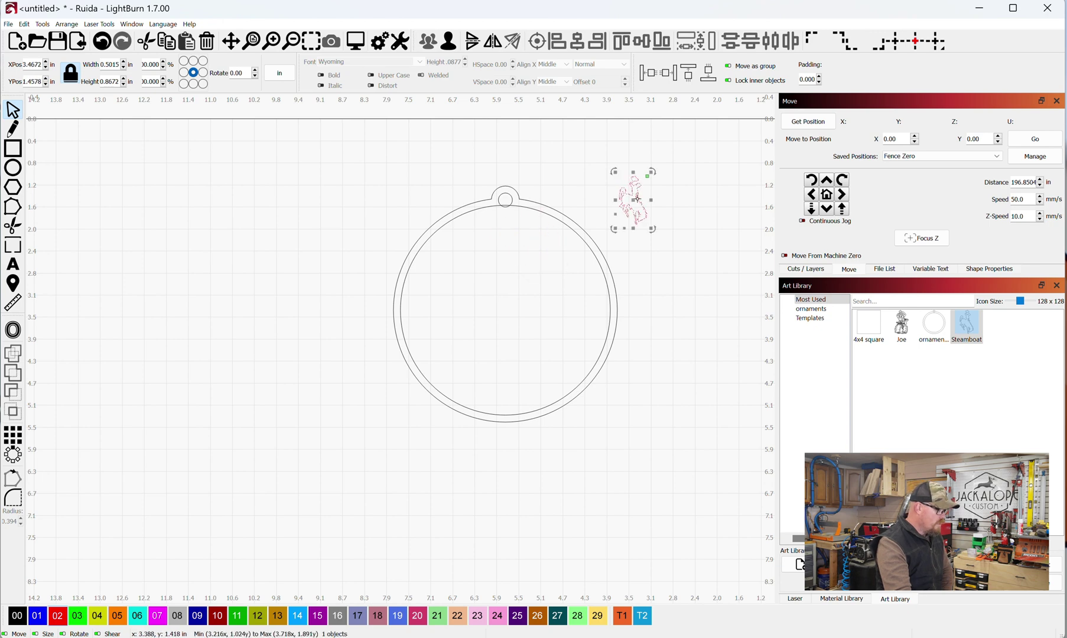
- Array the Steamboat art into 10 columns by 5 half-shifted rows, 6.1636 by 4.6197 in
{"action": "left_click", "coordinate": [13, 436]}
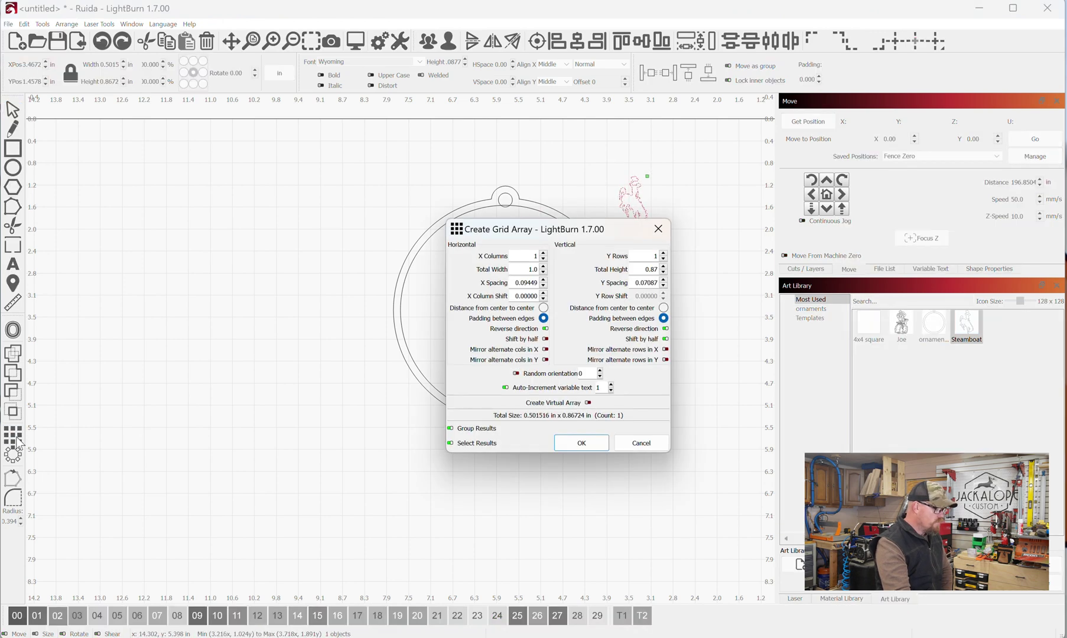
{"action": "scroll", "coordinate": [869, 151], "scroll_direction": "up", "scroll_amount": 7}
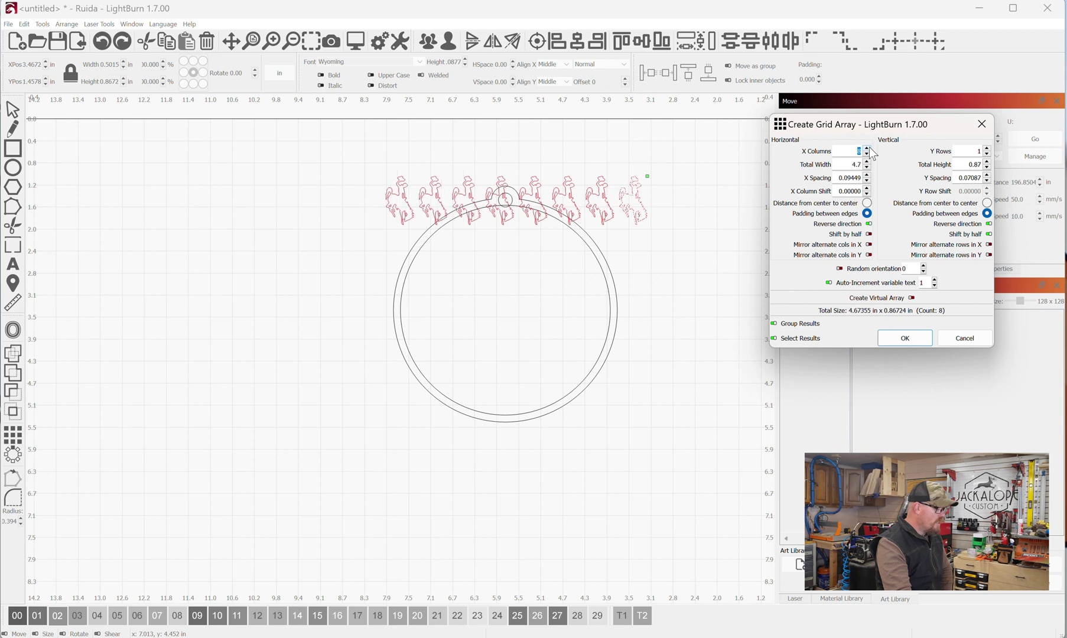
{"action": "scroll", "coordinate": [873, 153], "scroll_direction": "up", "scroll_amount": 2}
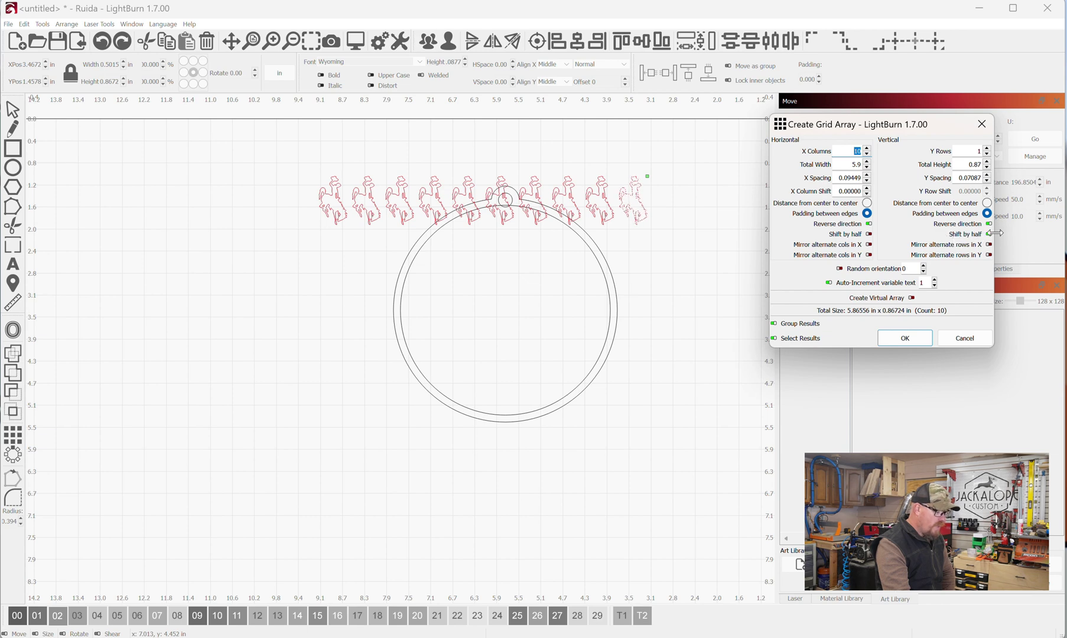
{"action": "scroll", "coordinate": [992, 153], "scroll_direction": "up", "scroll_amount": 4}
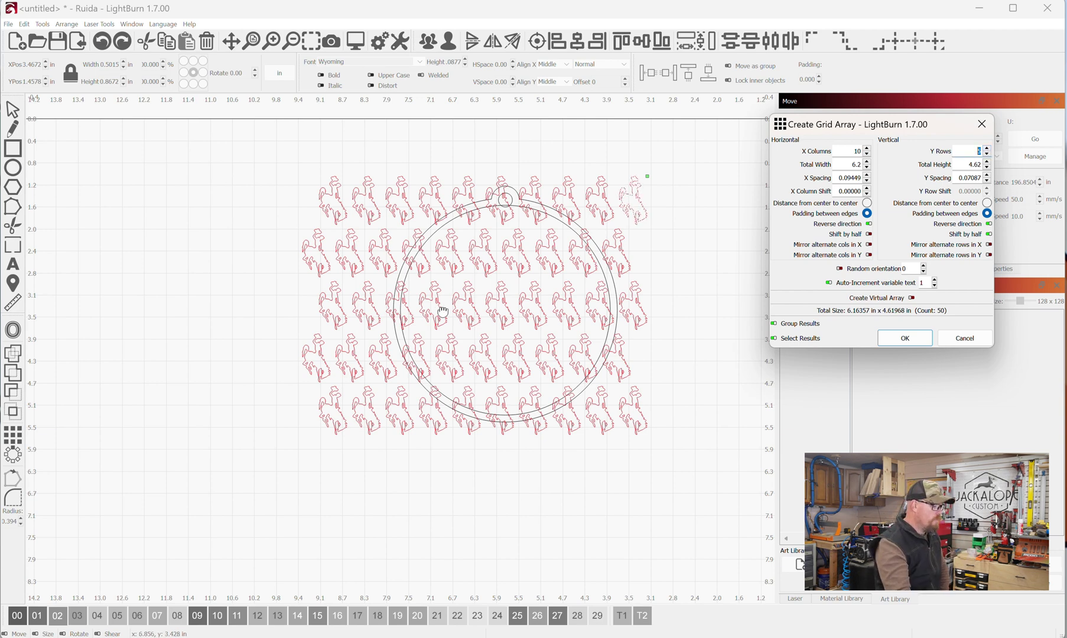
{"action": "left_click", "coordinate": [989, 234]}
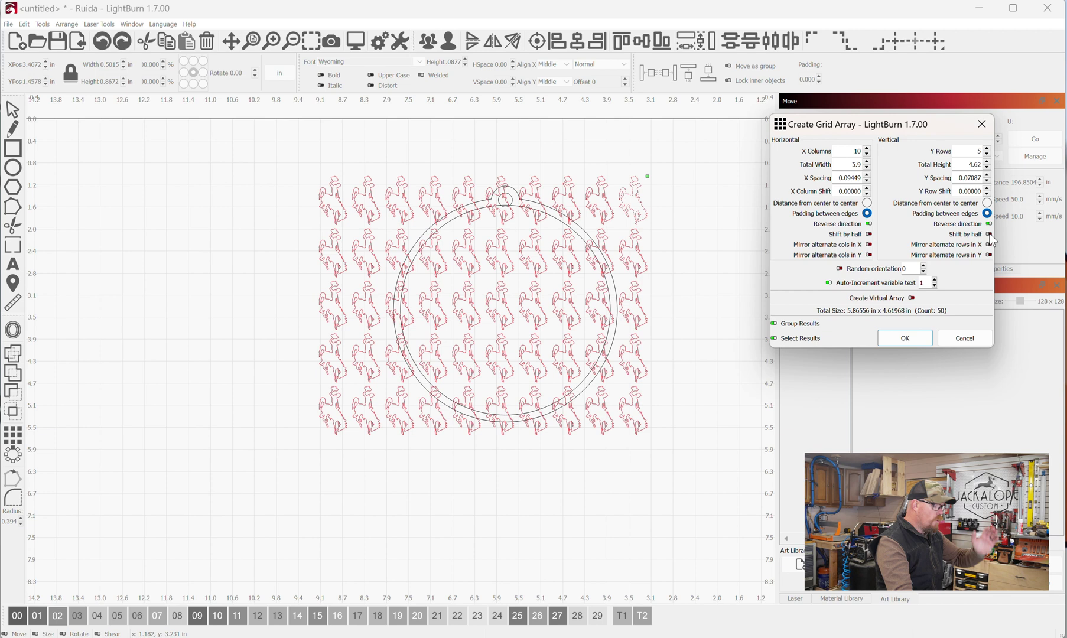
{"action": "left_click", "coordinate": [989, 234]}
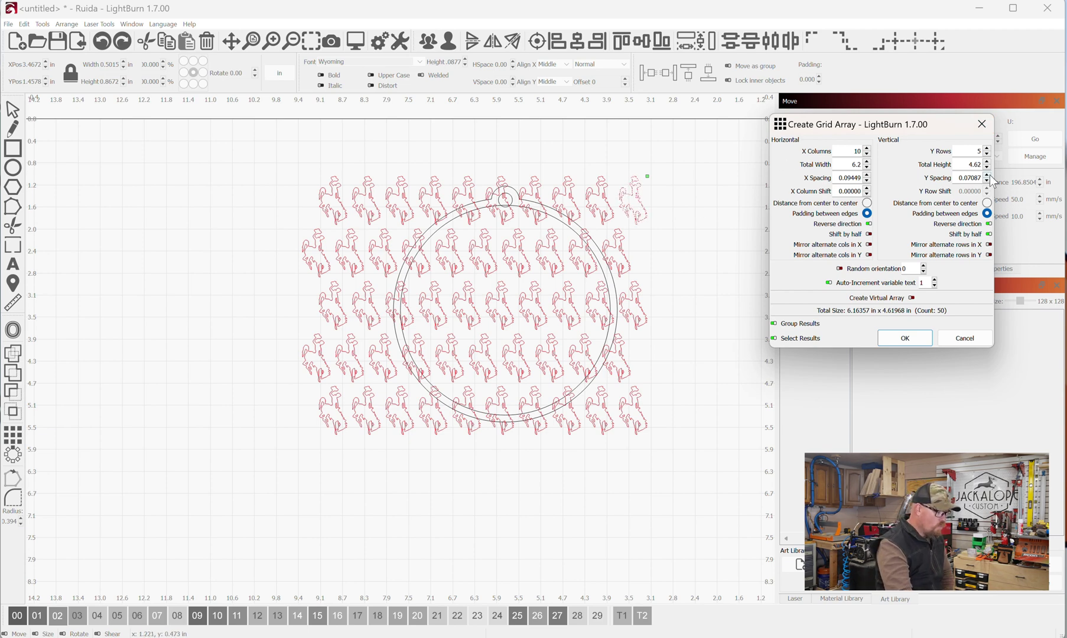
{"action": "scroll", "coordinate": [990, 180], "scroll_direction": "up", "scroll_amount": 5}
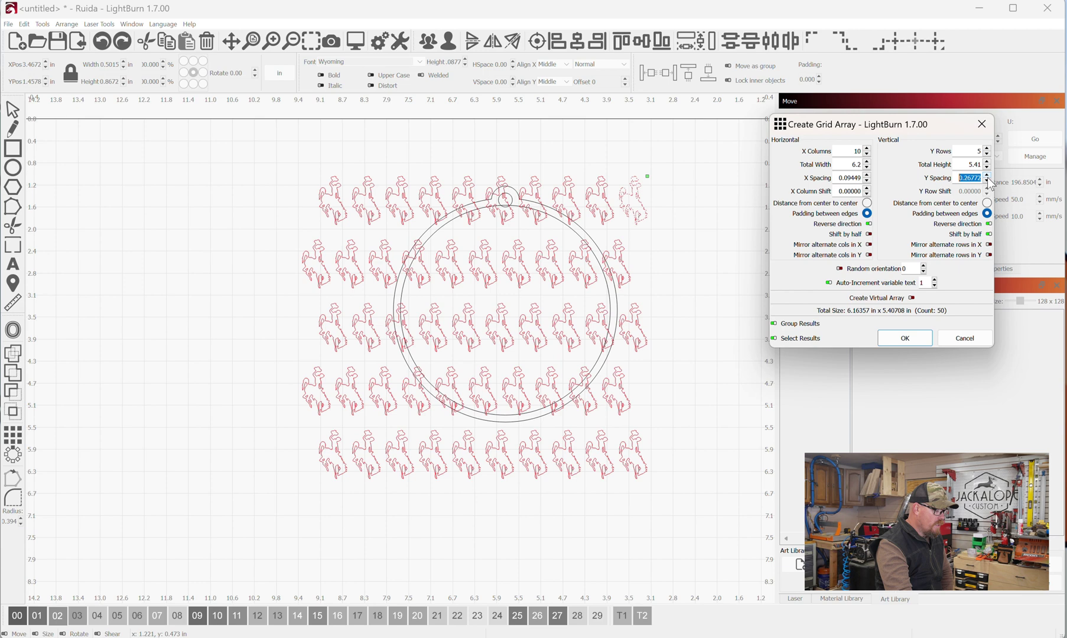
{"action": "scroll", "coordinate": [990, 187], "scroll_direction": "down", "scroll_amount": 5}
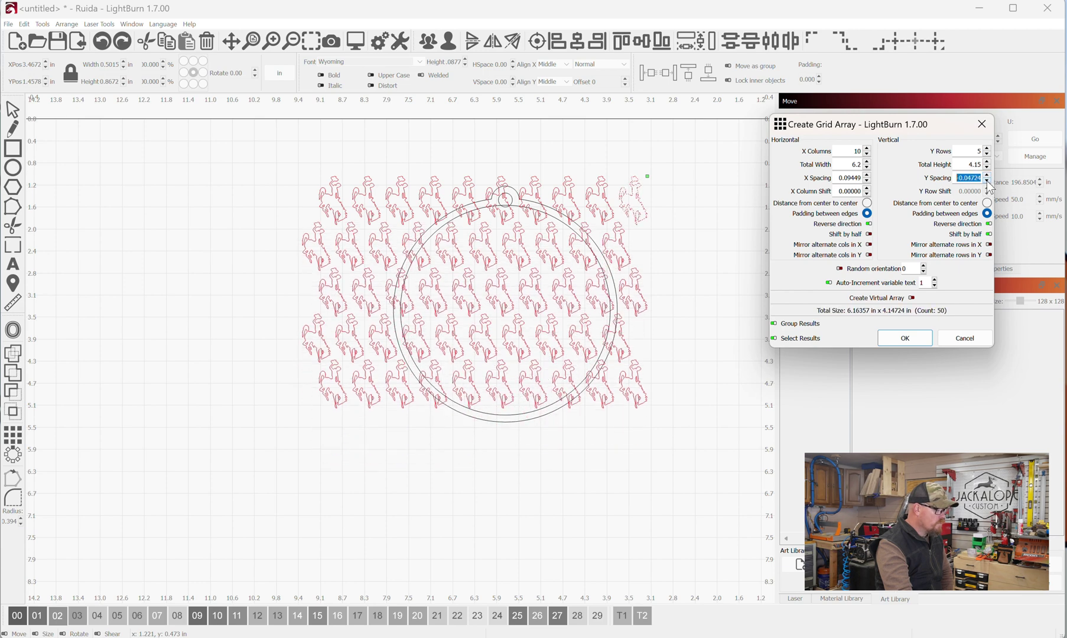
{"action": "scroll", "coordinate": [991, 187], "scroll_direction": "down", "scroll_amount": 1}
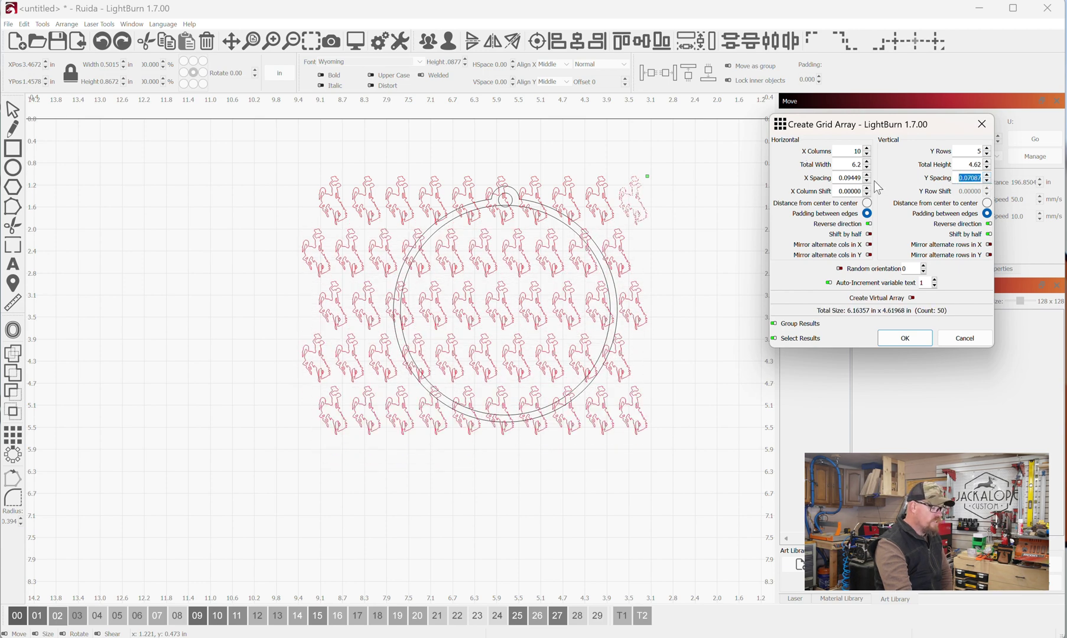
{"action": "scroll", "coordinate": [871, 180], "scroll_direction": "up", "scroll_amount": 3}
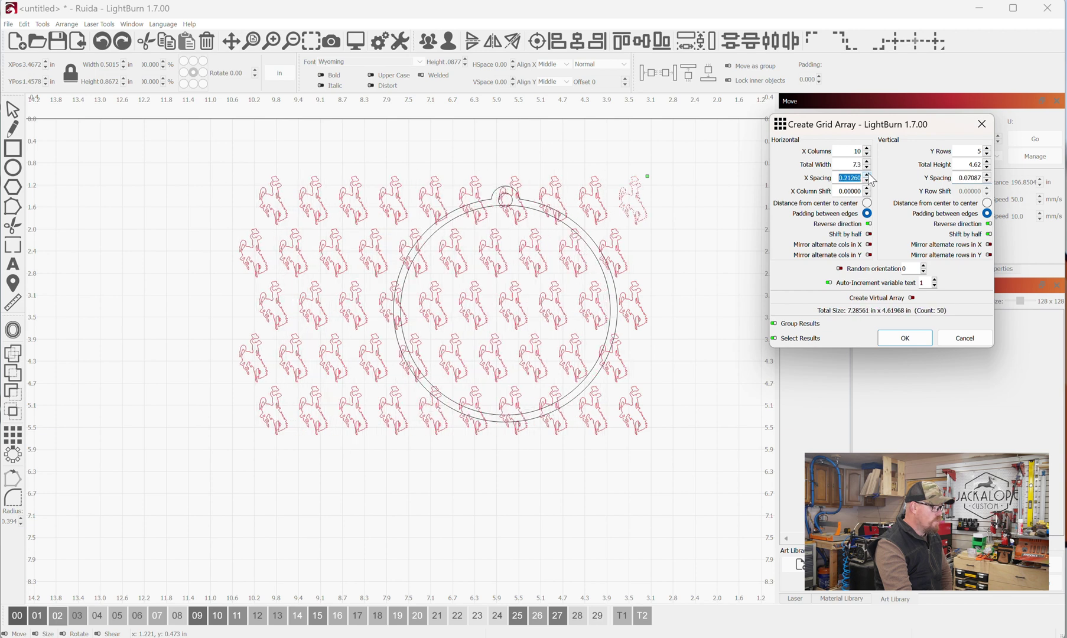
{"action": "scroll", "coordinate": [871, 185], "scroll_direction": "down", "scroll_amount": 6}
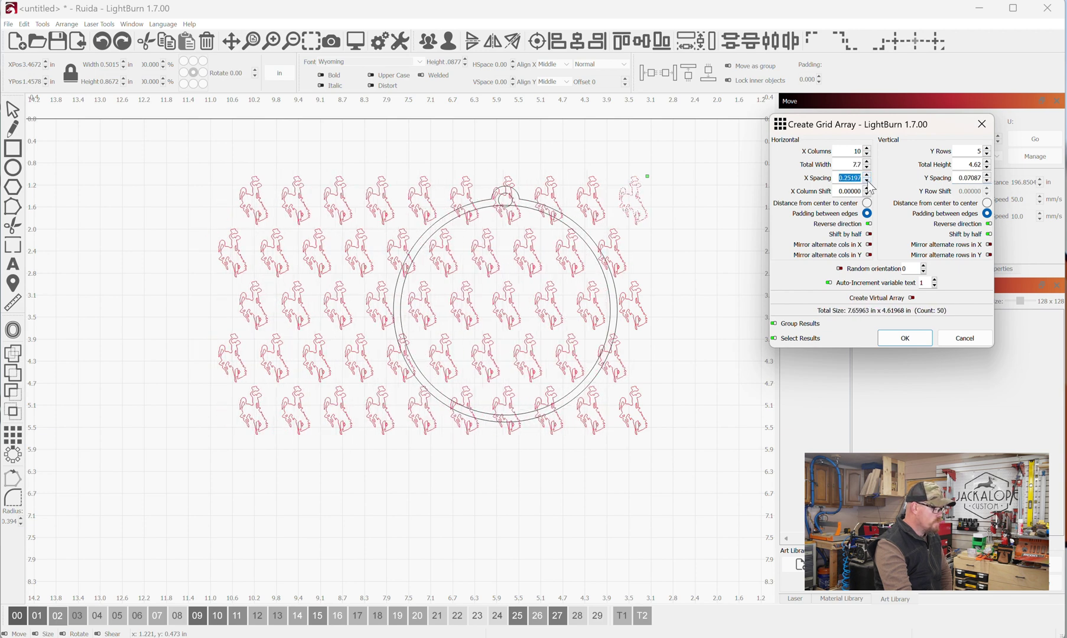
{"action": "scroll", "coordinate": [871, 187], "scroll_direction": "down", "scroll_amount": 1}
{"action": "scroll", "coordinate": [871, 183], "scroll_direction": "up", "scroll_amount": 4}
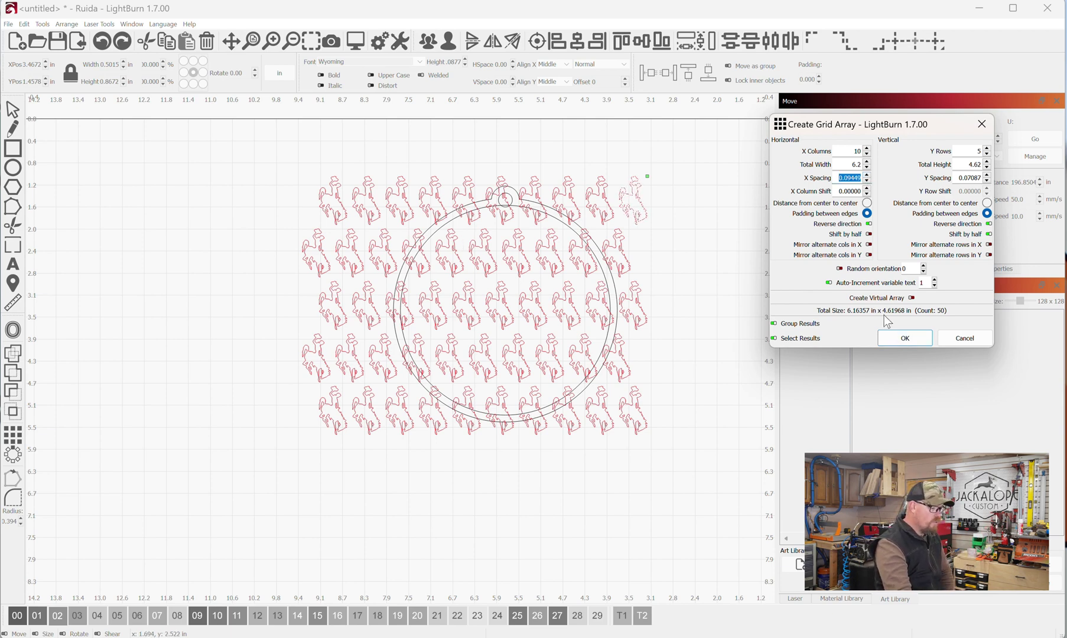
{"action": "left_click", "coordinate": [905, 339]}
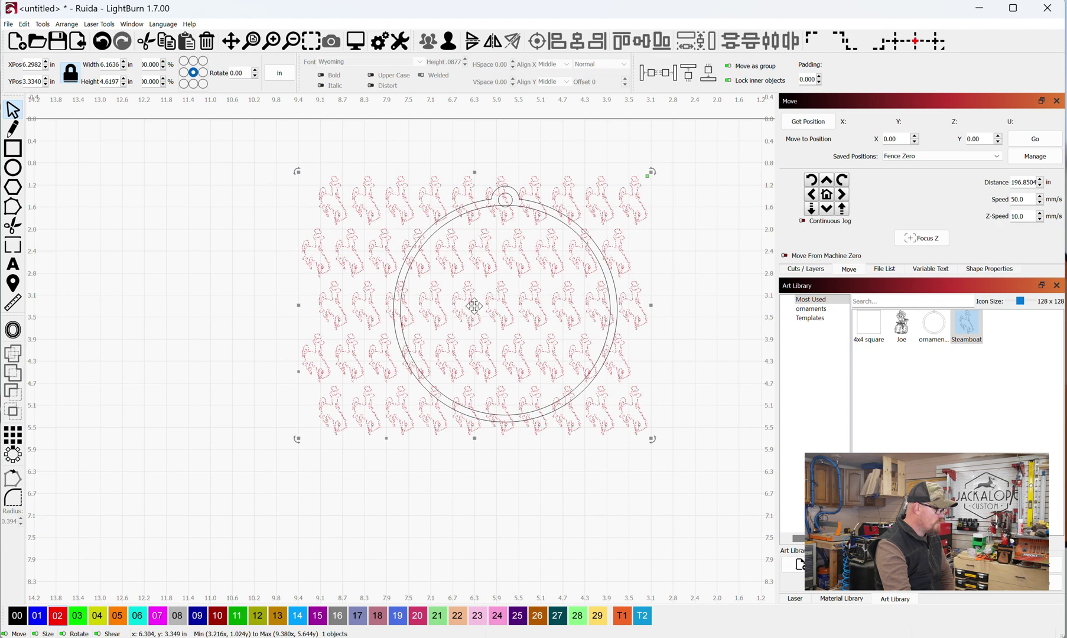
- Centre the Steamboat pattern on the ornament circle and intersect them into one 3.7419 by 3.7483 in object
{"action": "left_click", "coordinate": [484, 206], "text": "shift"}
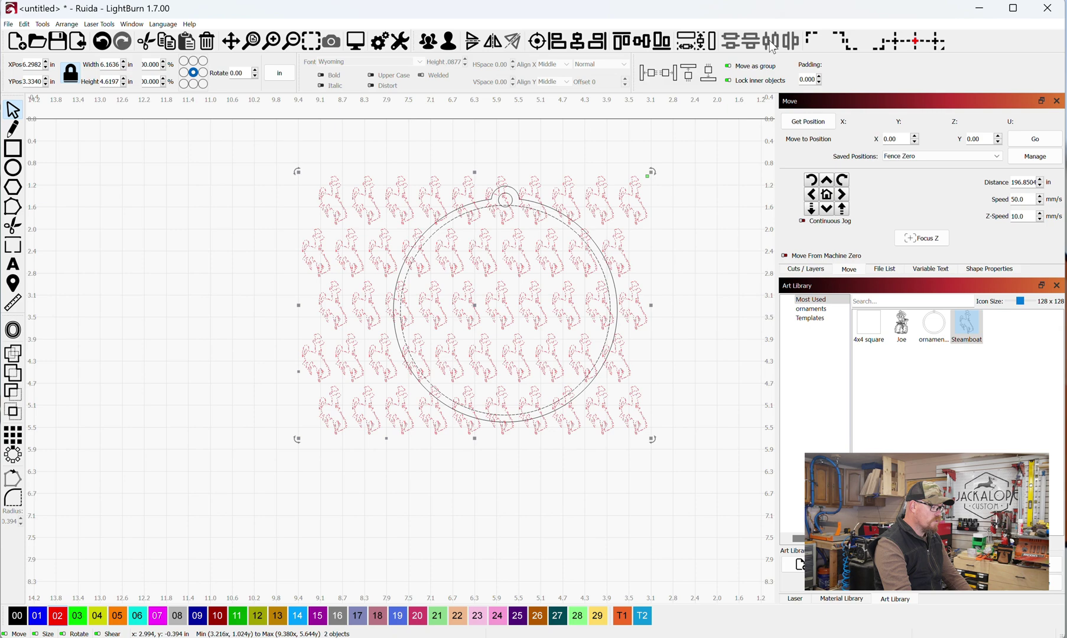
{"action": "left_click", "coordinate": [534, 46]}
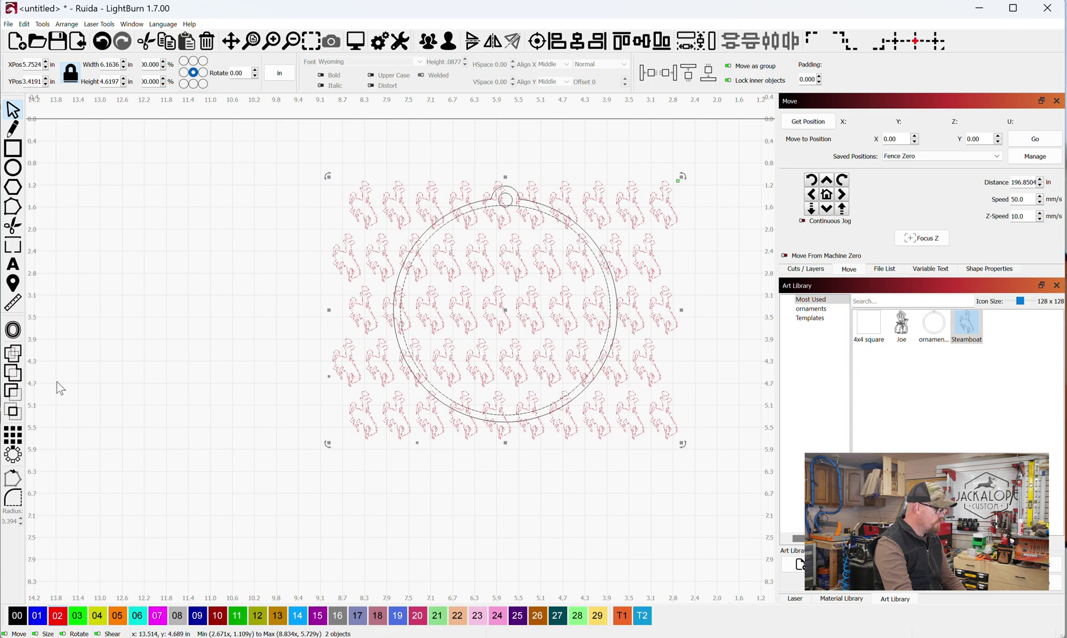
{"action": "left_click", "coordinate": [16, 415]}
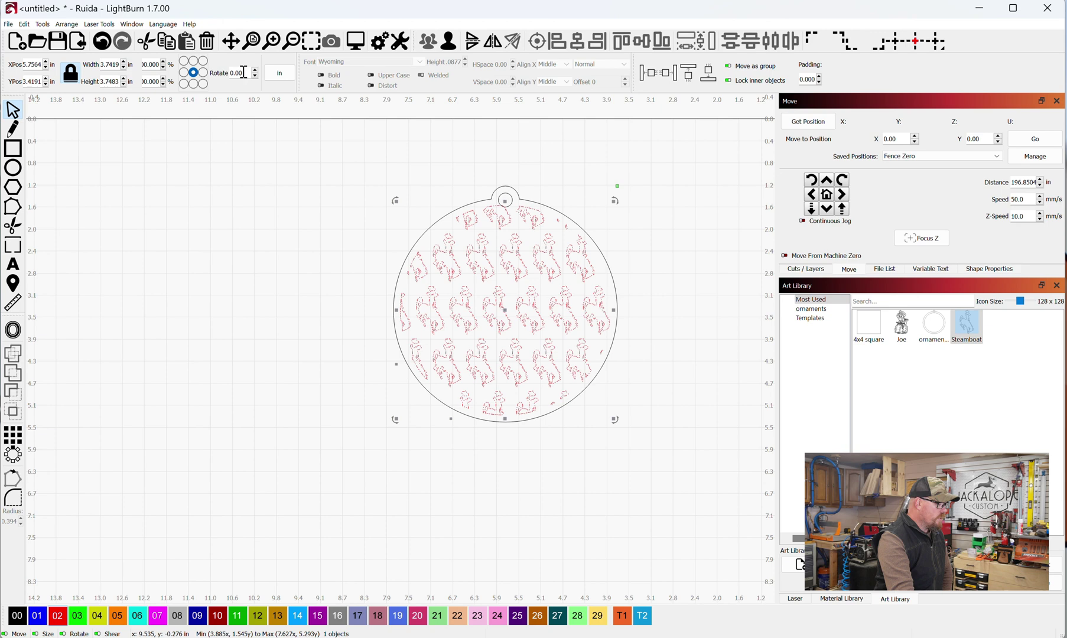
- Preview the clipped Steamboat ornament engraving, then close the preview
{"action": "left_click", "coordinate": [354, 43]}
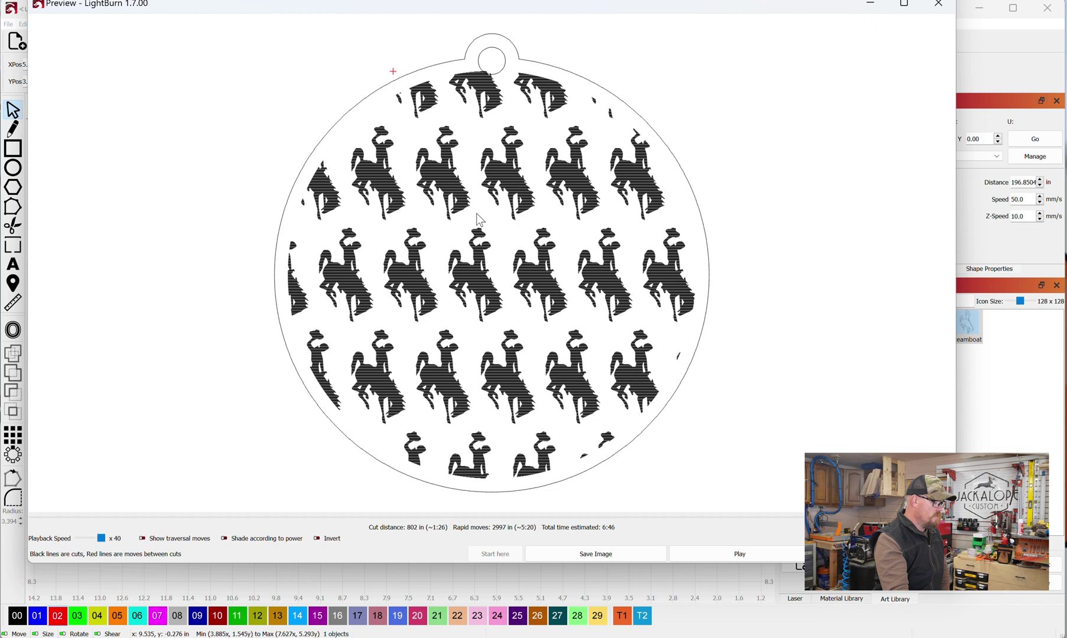
{"action": "key", "text": "Escape"}
- Draw a circle, centre it on the ornament, and scale it up to 3.8235 in across
{"action": "left_click", "coordinate": [13, 168]}
{"action": "left_click_drag", "start_coordinate": [498, 294], "coordinate": [659, 443]}
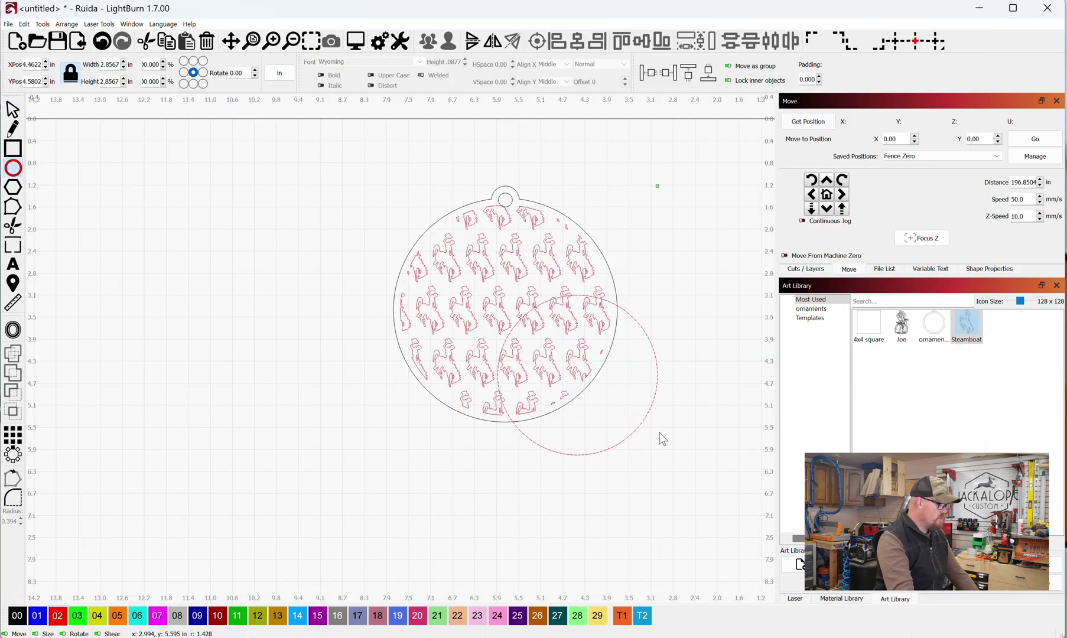
{"action": "key", "text": "Escape"}
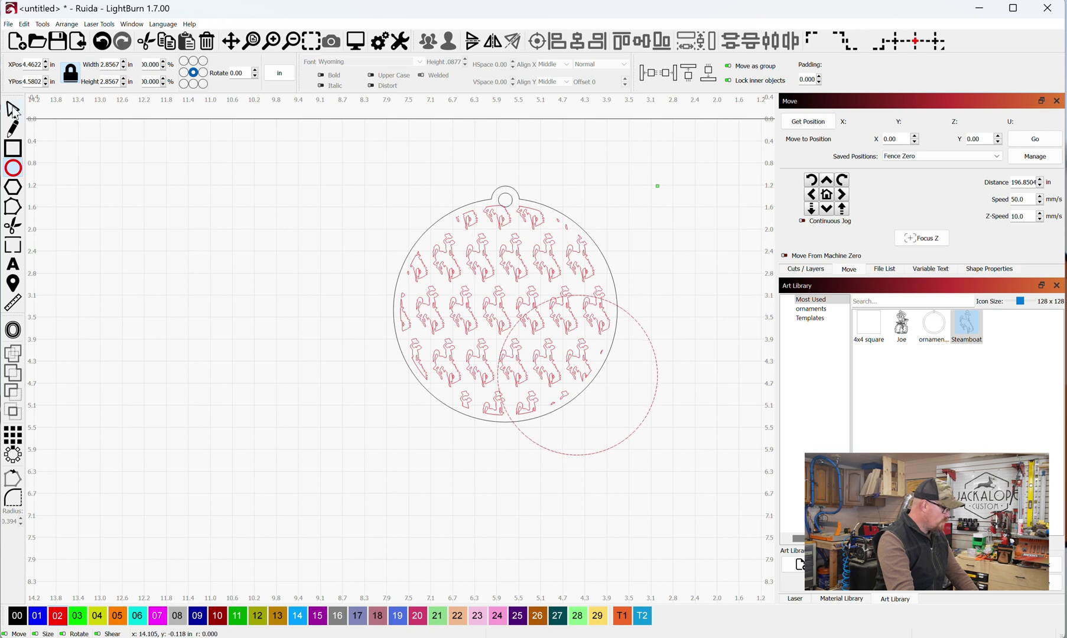
{"action": "key", "text": "ctrl+a"}
{"action": "left_click", "coordinate": [538, 43]}
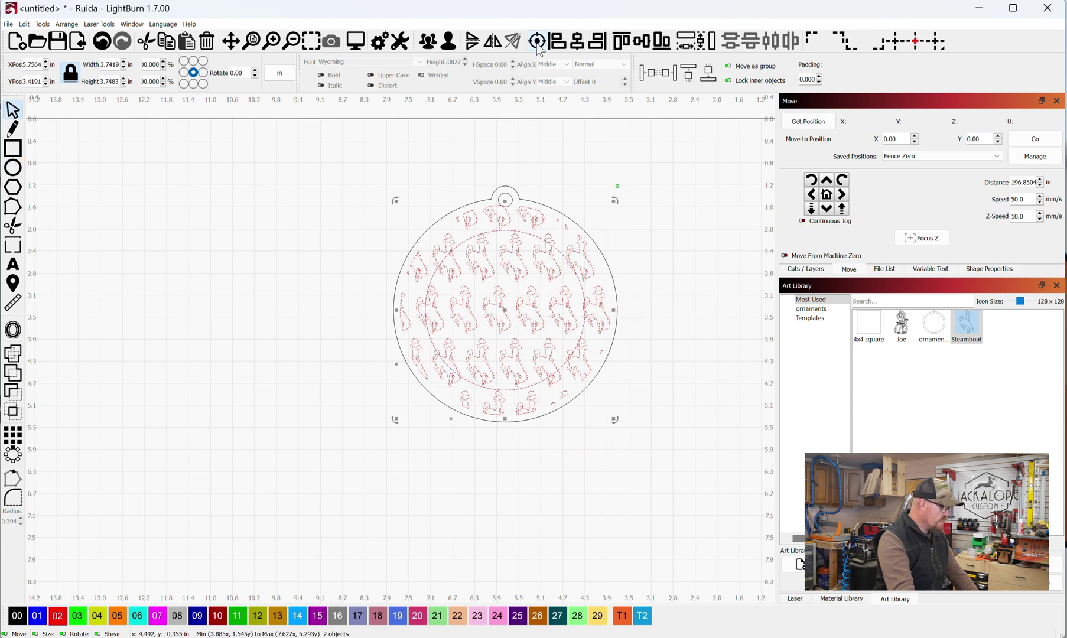
{"action": "left_click", "coordinate": [562, 257]}
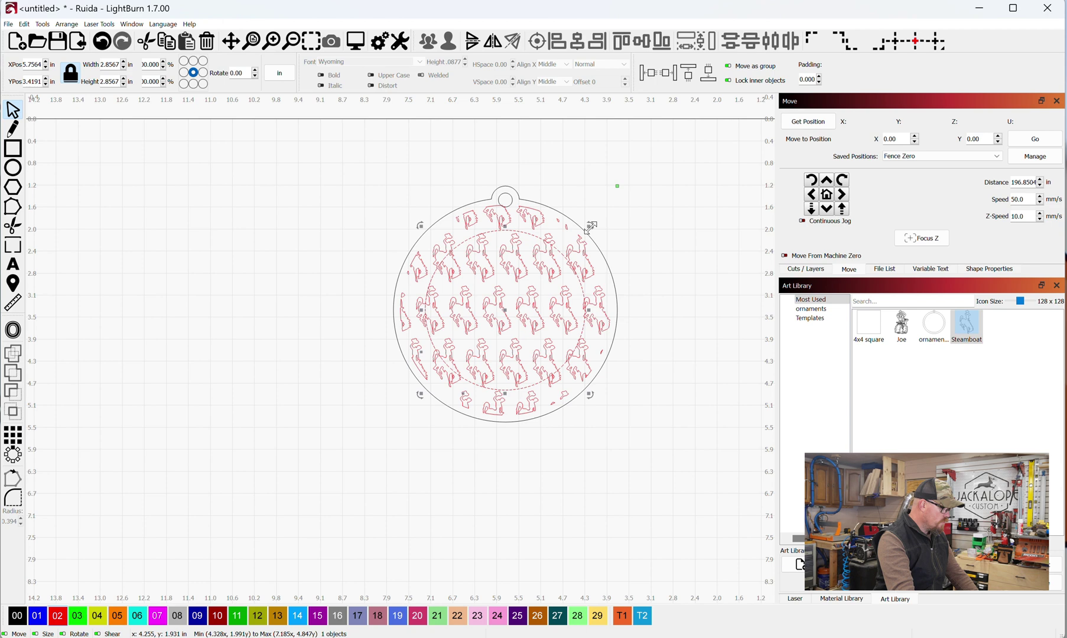
{"action": "left_click_drag", "start_coordinate": [591, 227], "coordinate": [617, 212]}
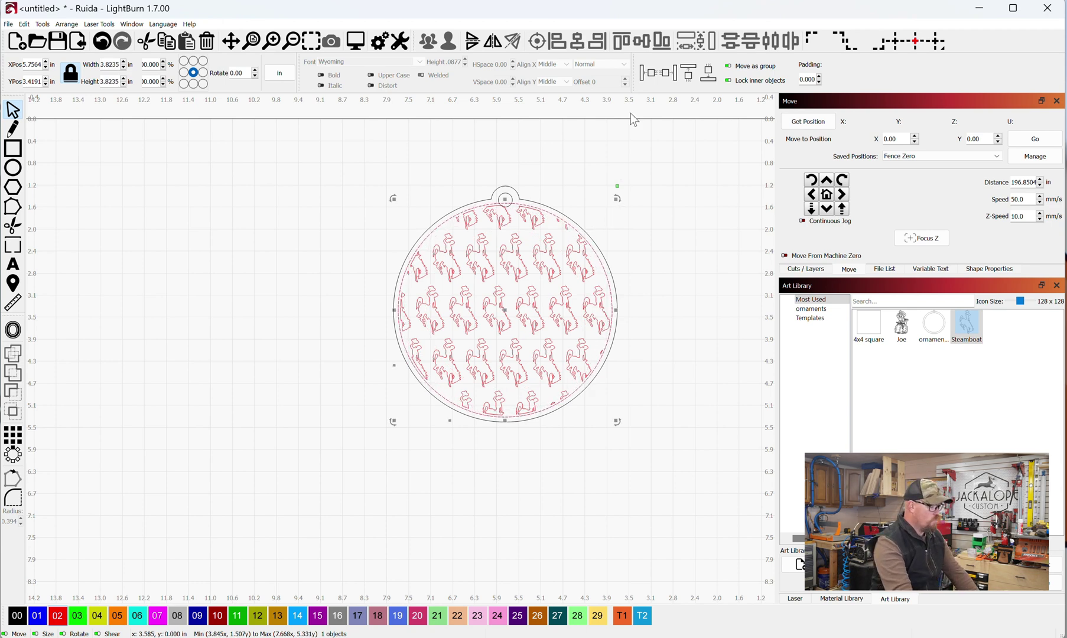
{"action": "scroll", "coordinate": [529, 208], "scroll_direction": "up", "scroll_amount": 6}
{"action": "scroll", "coordinate": [518, 205], "scroll_direction": "down", "scroll_amount": 2}
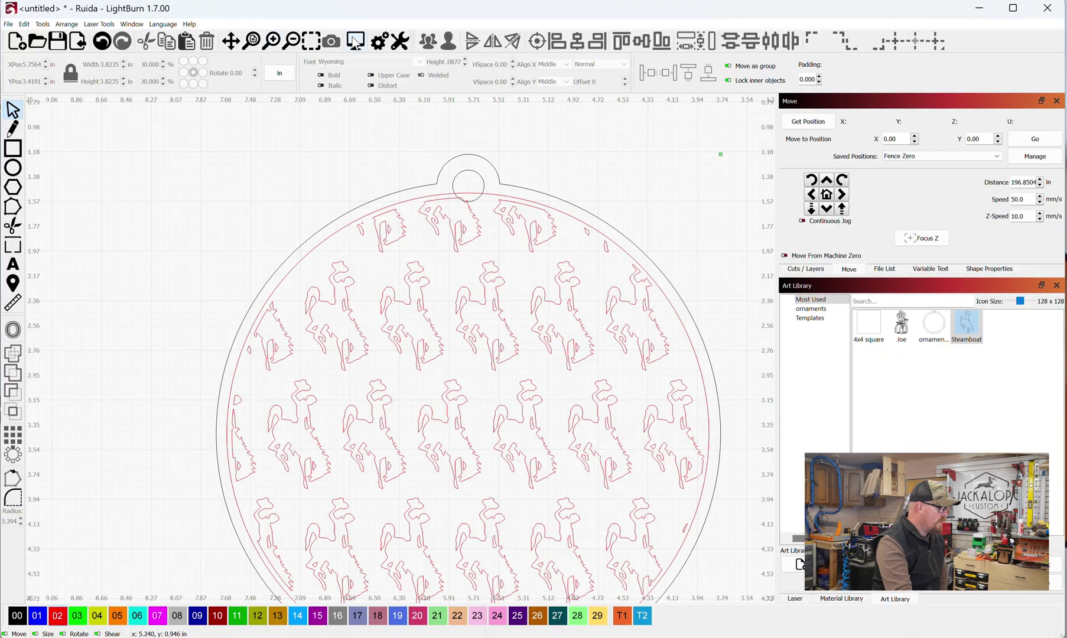
{"action": "left_click", "coordinate": [355, 41]}
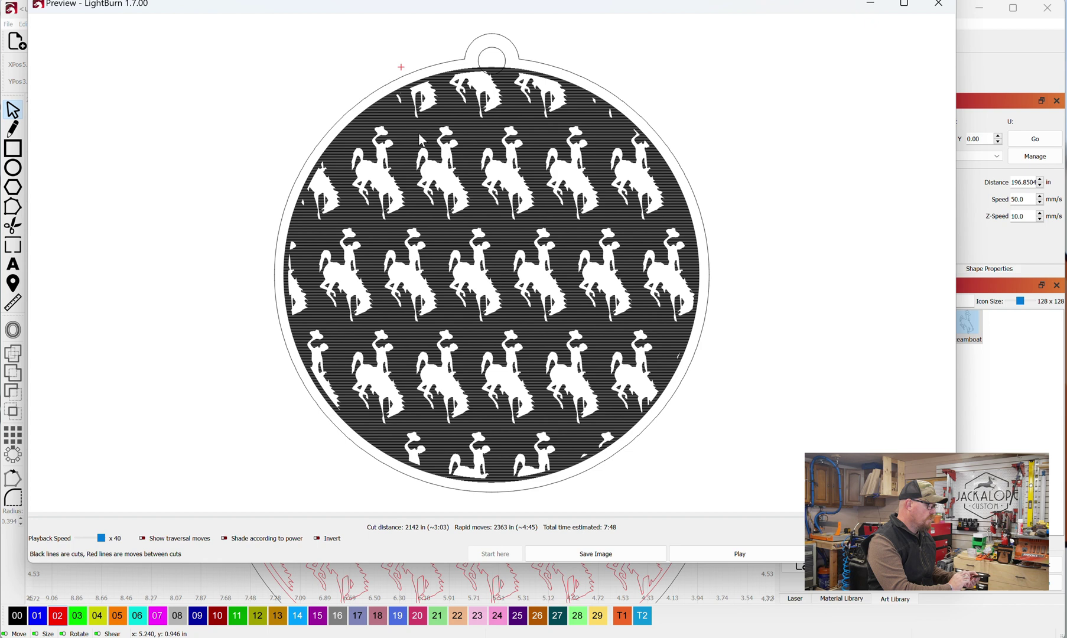
{"action": "key", "text": "Escape"}
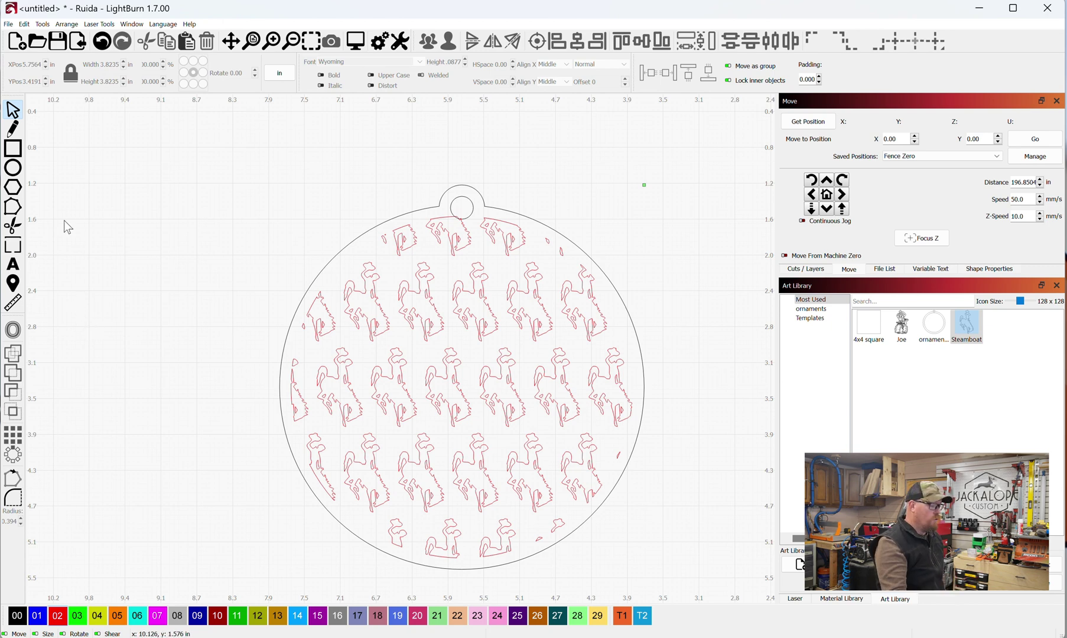
- Paste the Wyoming-font Cowboys text, centre it on the ornament, and shrink it to 3.2797 by 0.7123 in
{"action": "key", "text": "ctrl+v"}
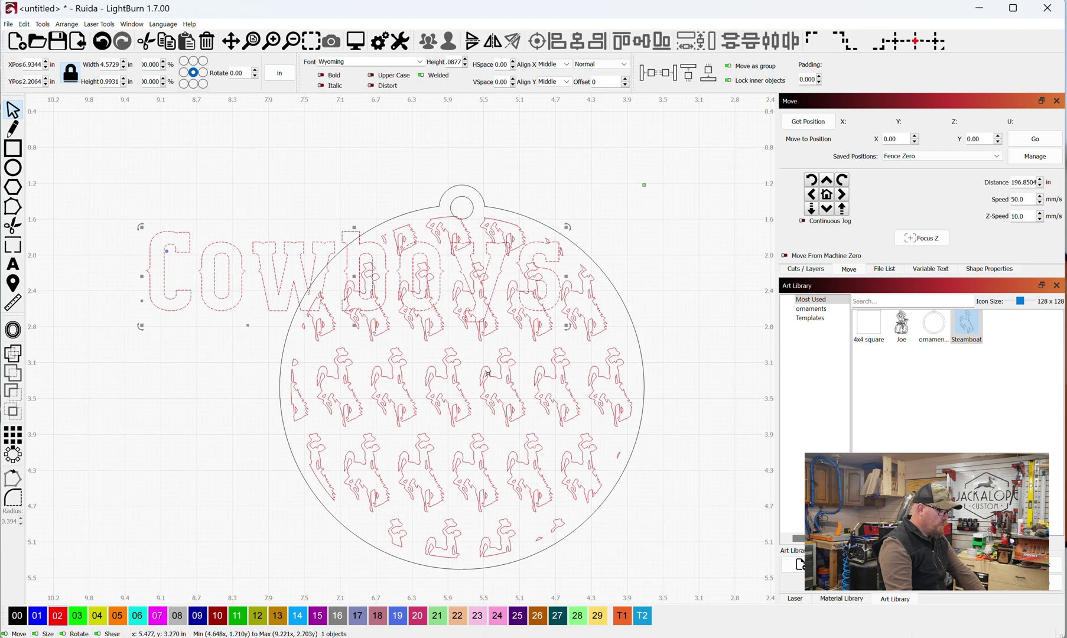
{"action": "left_click", "coordinate": [453, 373], "text": "shift"}
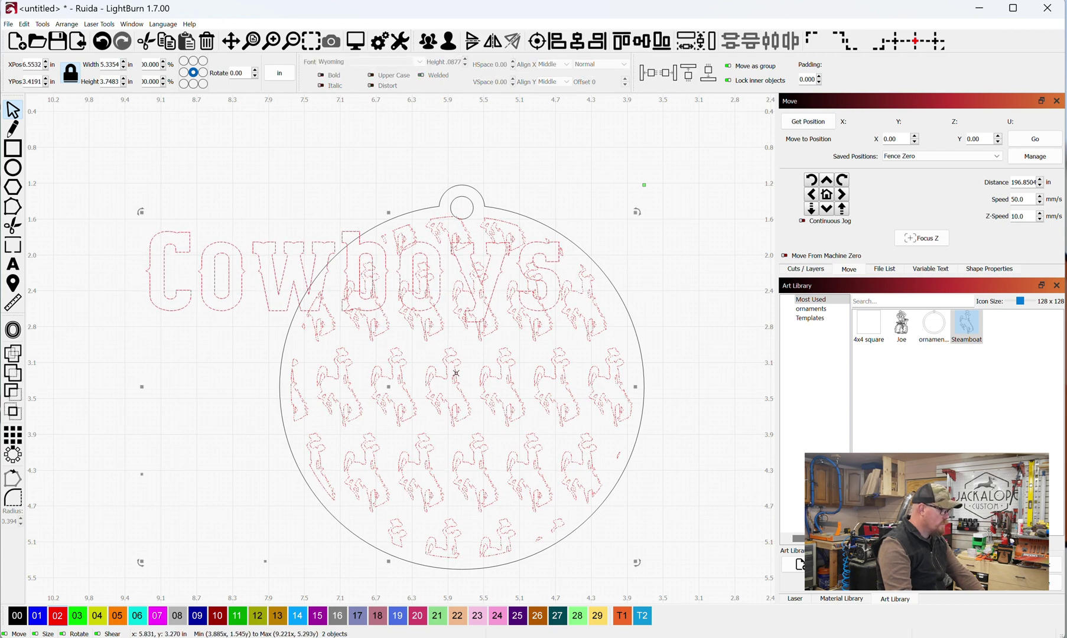
{"action": "left_click", "coordinate": [537, 43]}
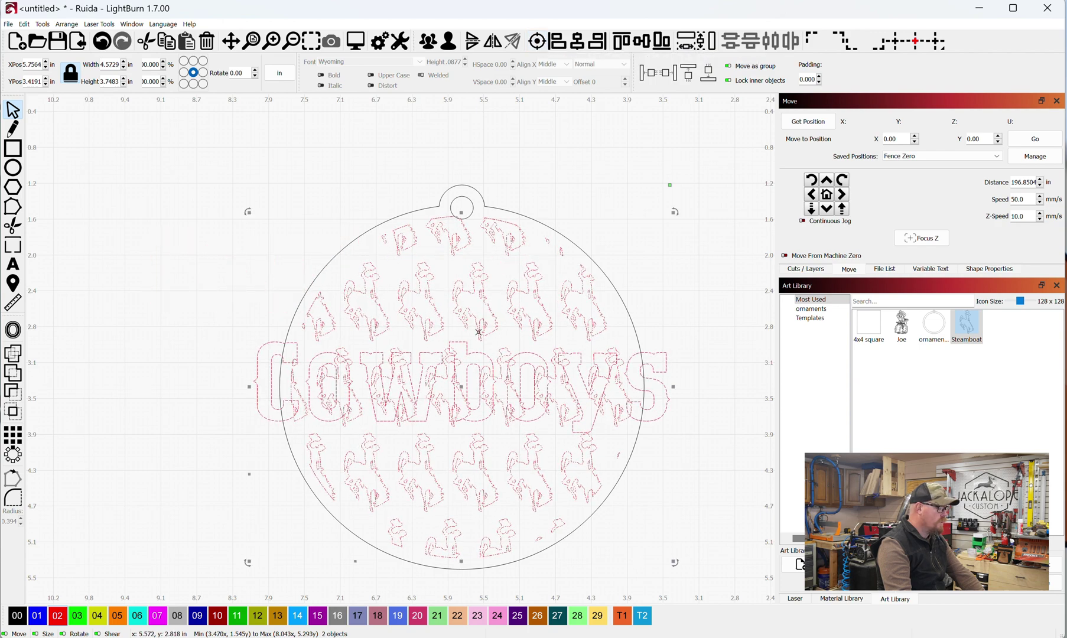
{"action": "left_click", "coordinate": [657, 381]}
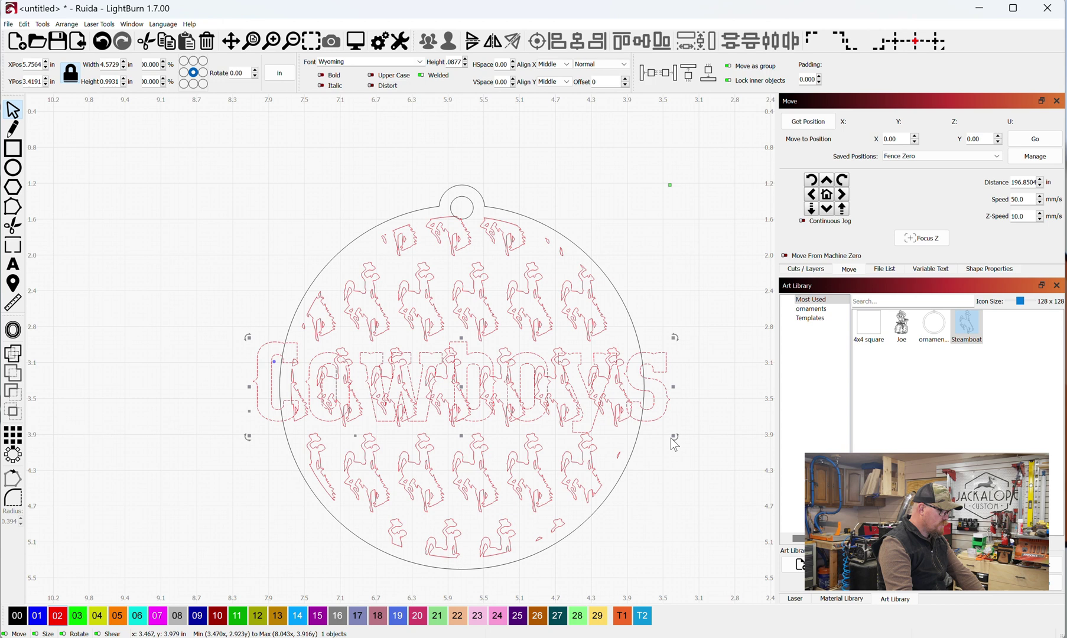
{"action": "left_click_drag", "start_coordinate": [673, 436], "coordinate": [617, 412]}
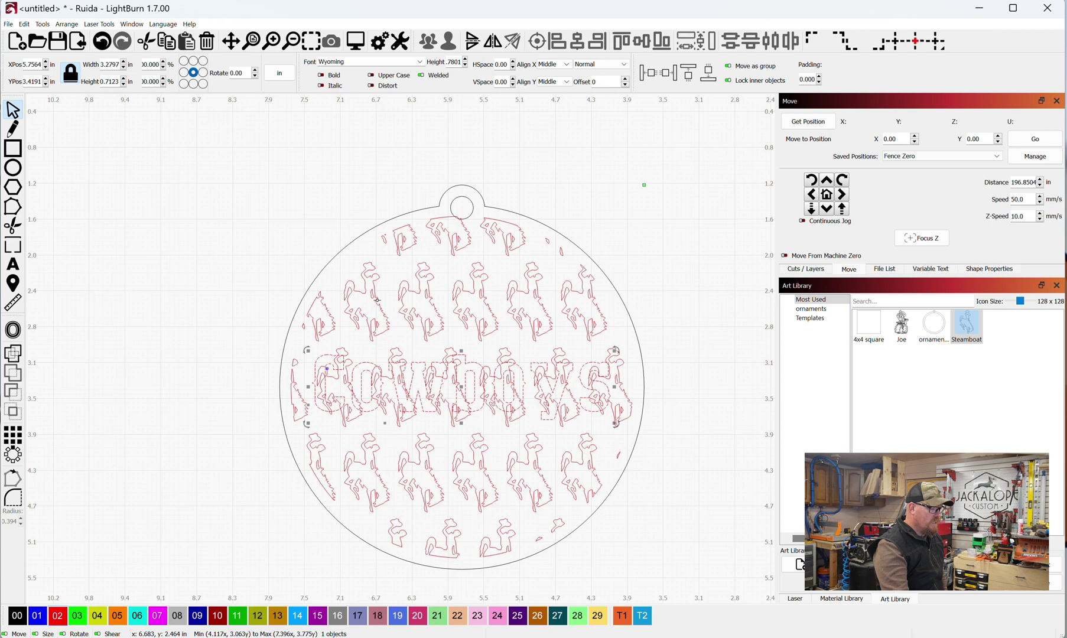
- Drag another ornament outline from the Art Library and position it over the Cowboys design
{"action": "left_click", "coordinate": [943, 326]}
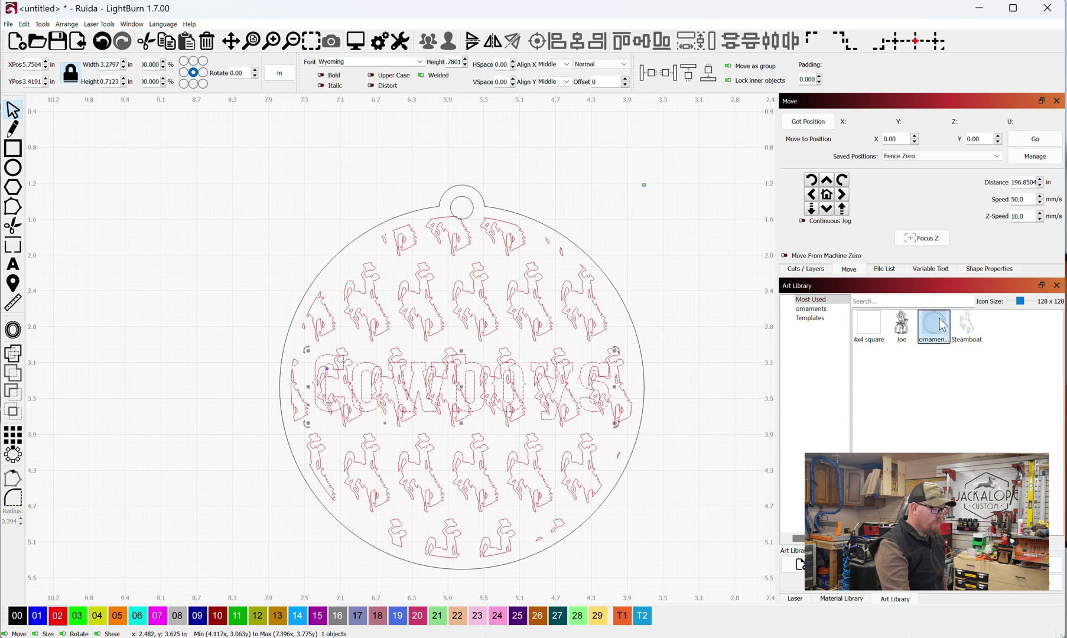
{"action": "left_click_drag", "start_coordinate": [943, 326], "coordinate": [242, 304]}
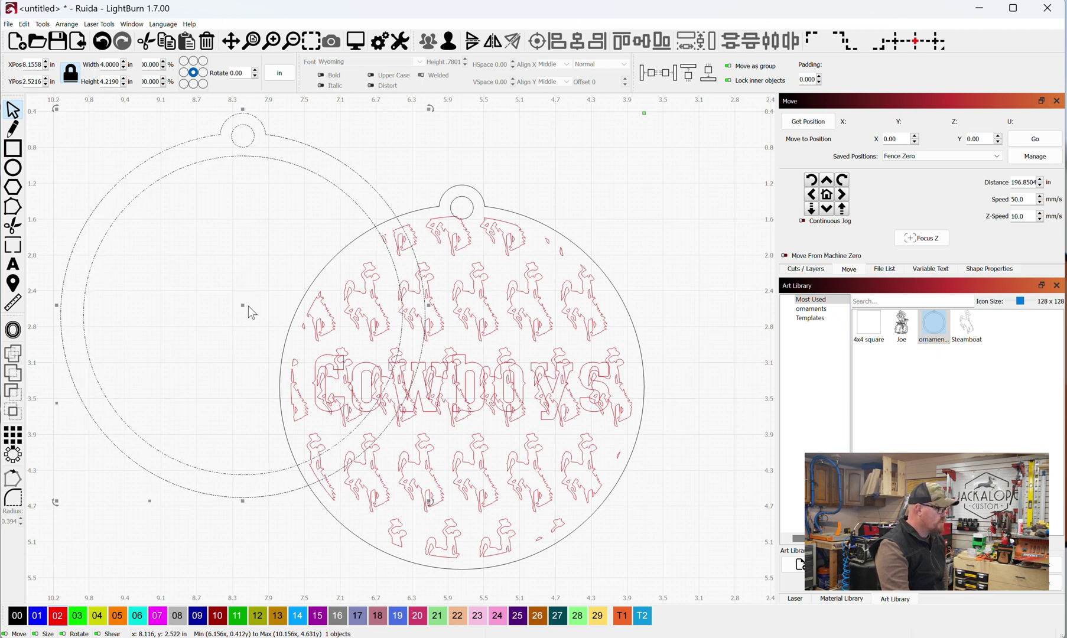
{"action": "left_click_drag", "start_coordinate": [242, 306], "coordinate": [459, 376]}
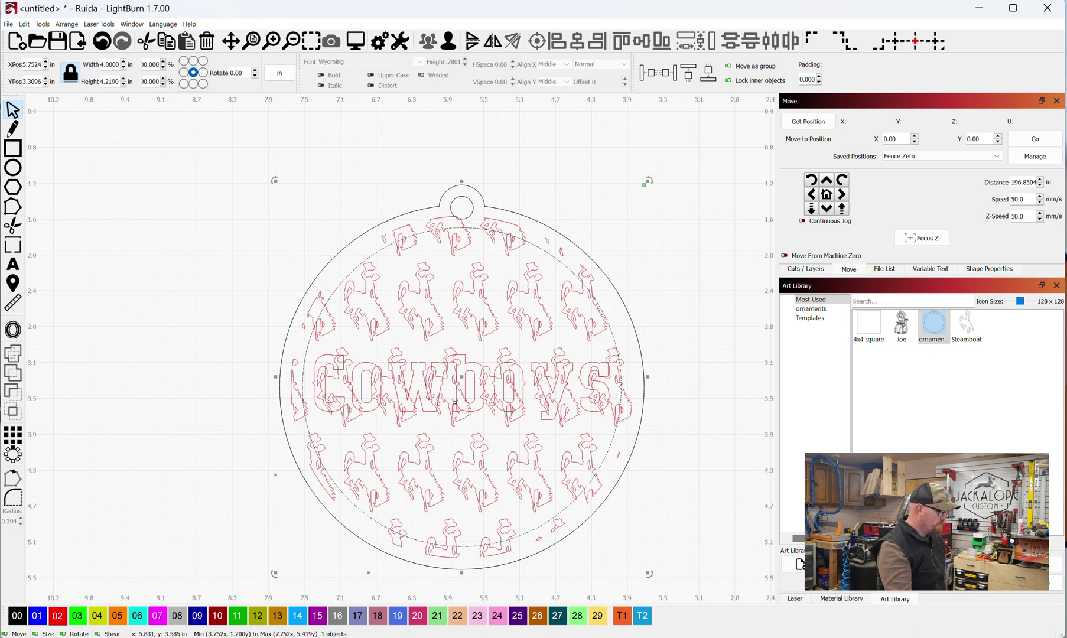
{"action": "scroll", "coordinate": [454, 404], "scroll_direction": "up", "scroll_amount": 3}
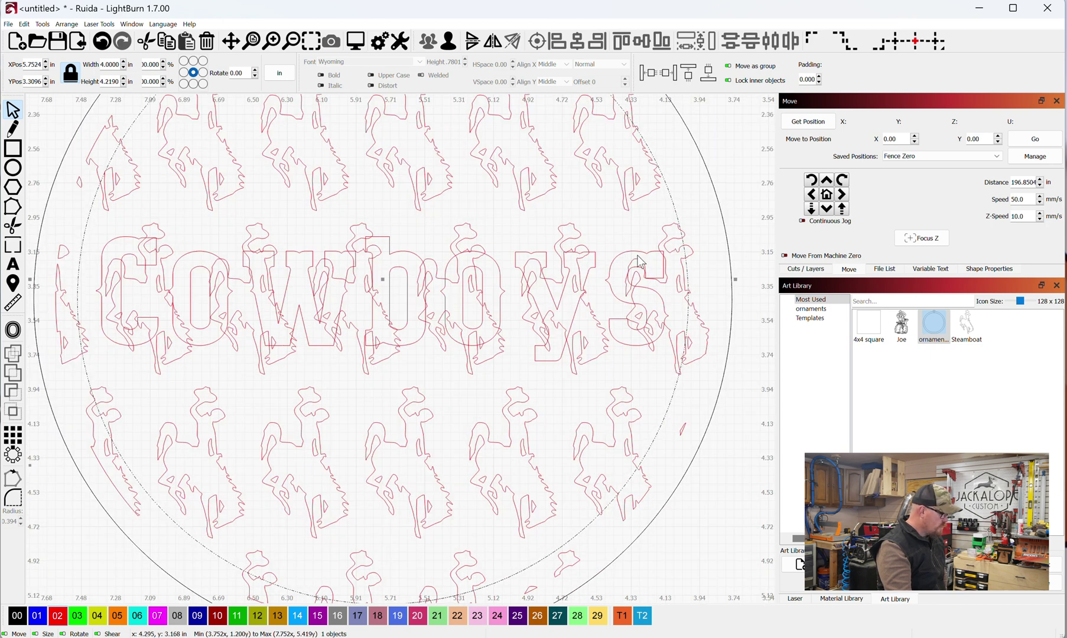
{"action": "scroll", "coordinate": [473, 237], "scroll_direction": "down", "scroll_amount": 3}
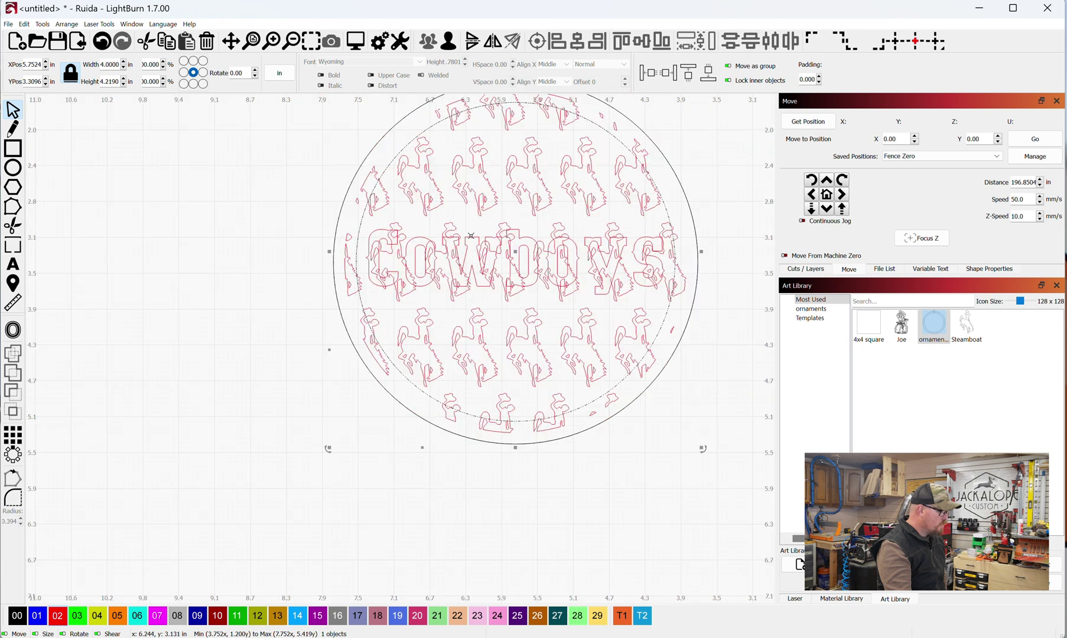
{"action": "left_click", "coordinate": [472, 238]}
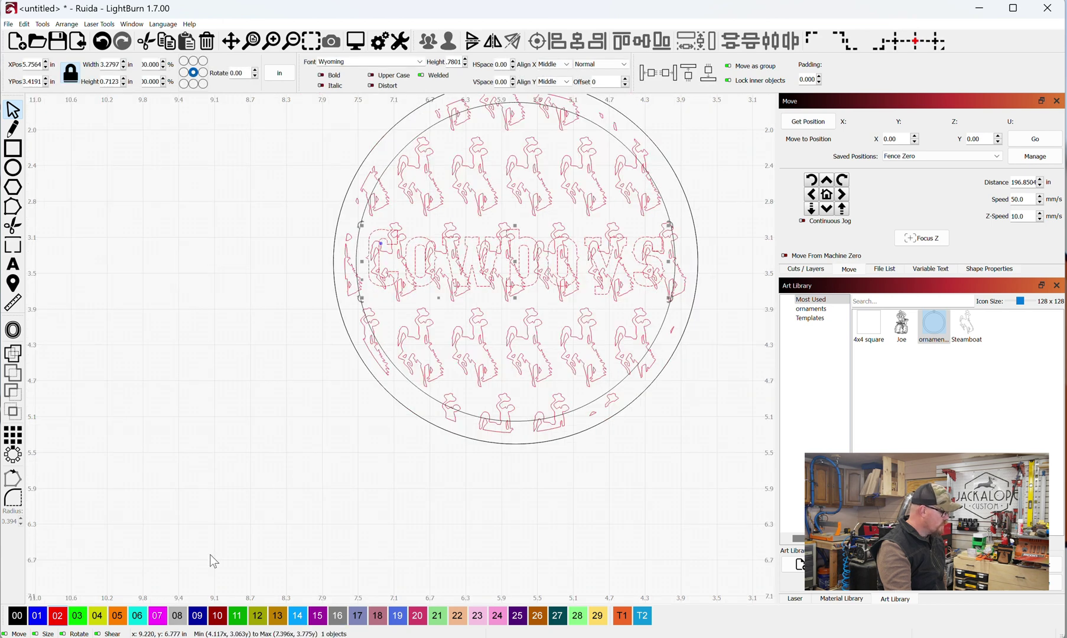
{"action": "key", "text": "Escape"}
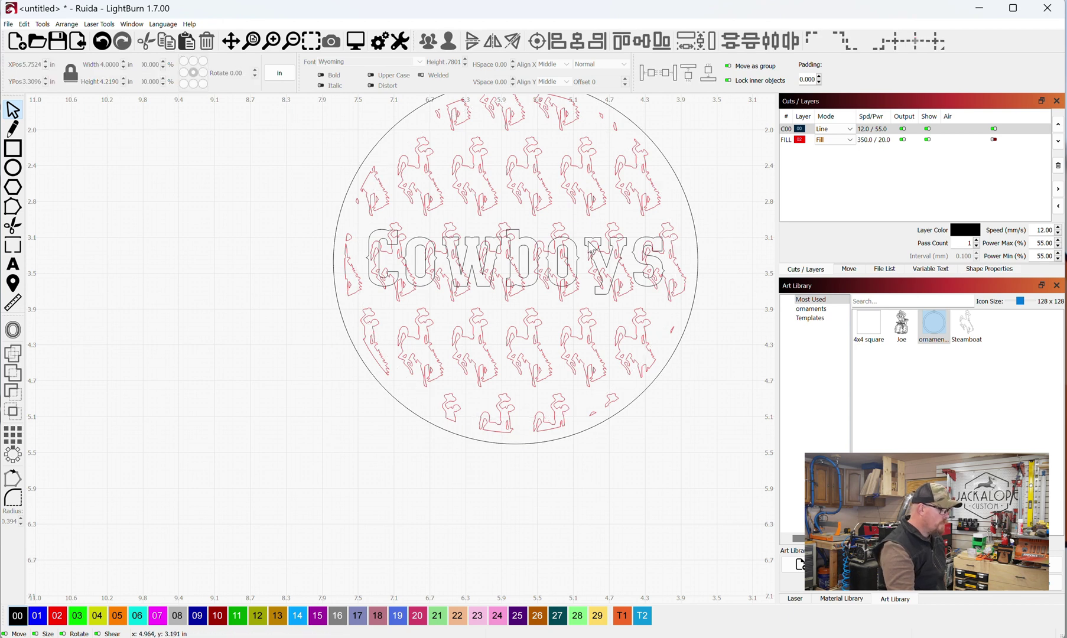
- Move the Cowboys text aside and try an offset outline, then undo the attempt
{"action": "left_click", "coordinate": [591, 247]}
{"action": "scroll", "coordinate": [471, 315], "scroll_direction": "up", "scroll_amount": 1}
{"action": "scroll", "coordinate": [471, 315], "scroll_direction": "right", "scroll_amount": 3}
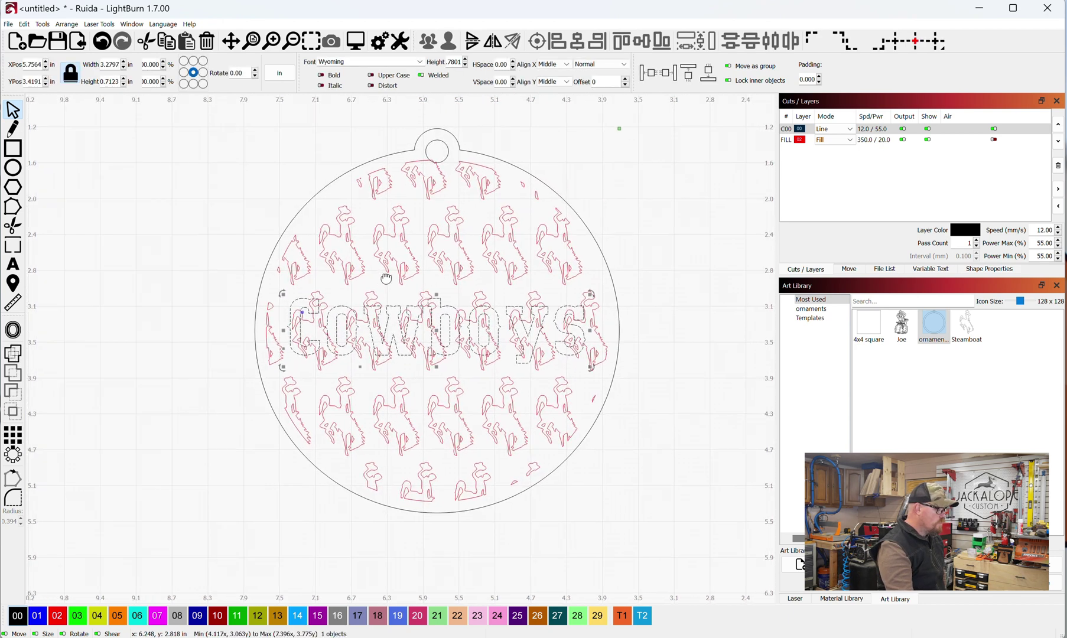
{"action": "scroll", "coordinate": [390, 276], "scroll_direction": "up", "scroll_amount": 1}
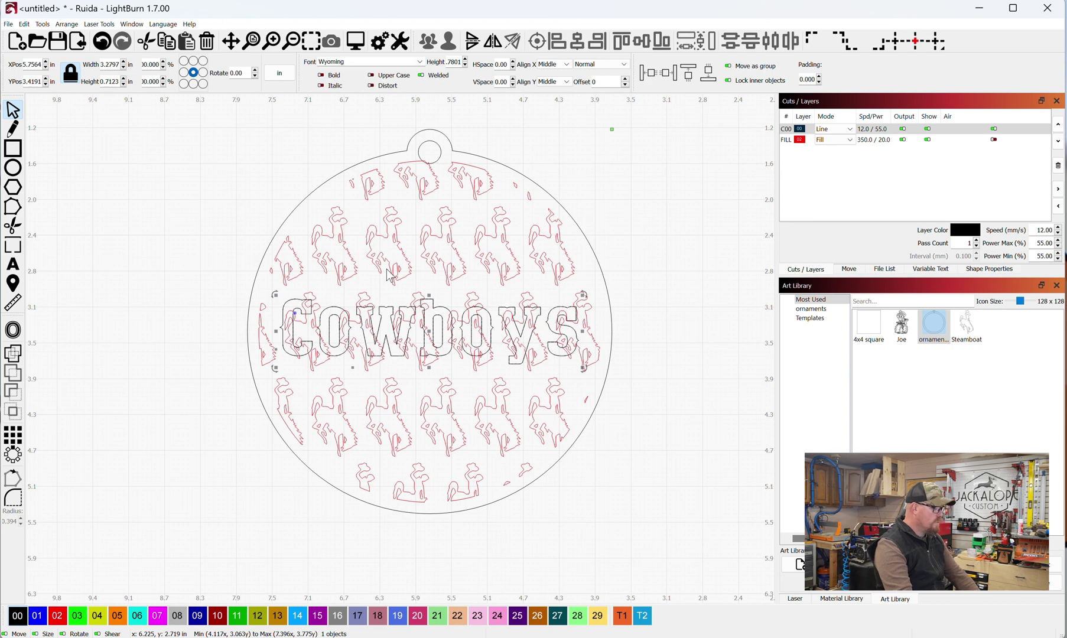
{"action": "left_click_drag", "start_coordinate": [430, 332], "coordinate": [158, 158]}
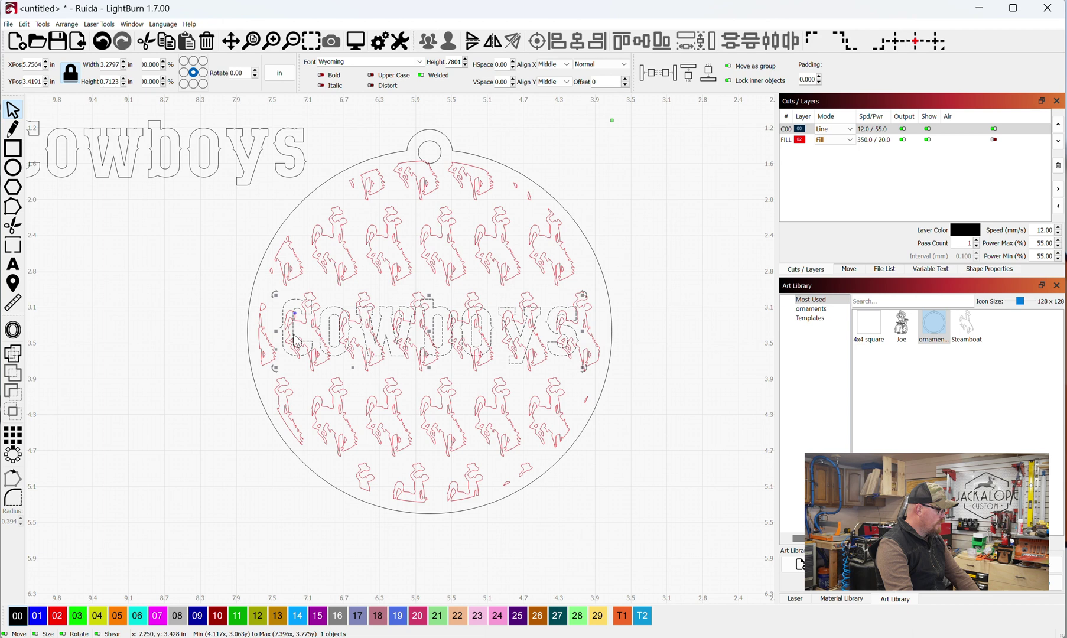
{"action": "left_click", "coordinate": [13, 330]}
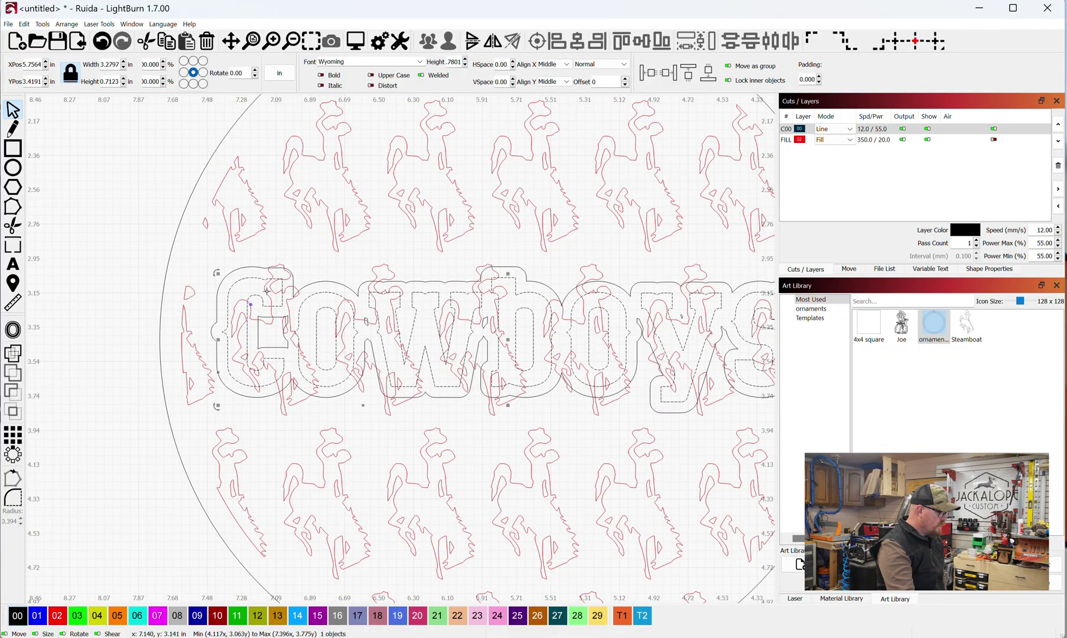
{"action": "key", "text": "ctrl+z"}
- Create a rounded 0.0625 in outward offset outline around the Cowboys text
{"action": "scroll", "coordinate": [490, 283], "scroll_direction": "down", "scroll_amount": 2}
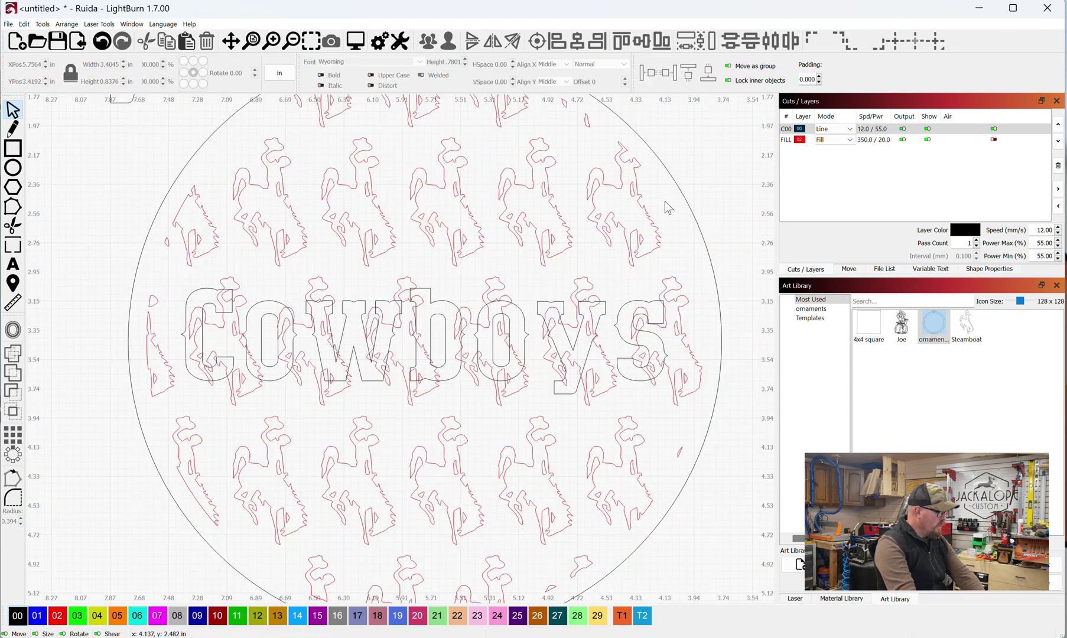
{"action": "left_click", "coordinate": [430, 290]}
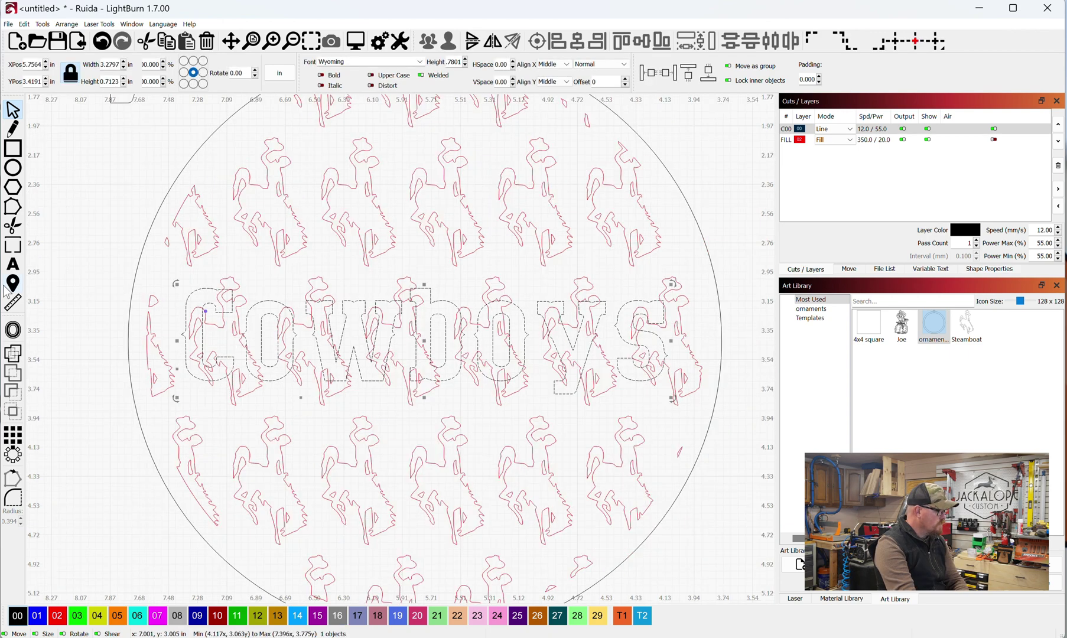
{"action": "left_click", "coordinate": [13, 330]}
{"action": "left_click", "coordinate": [811, 251]}
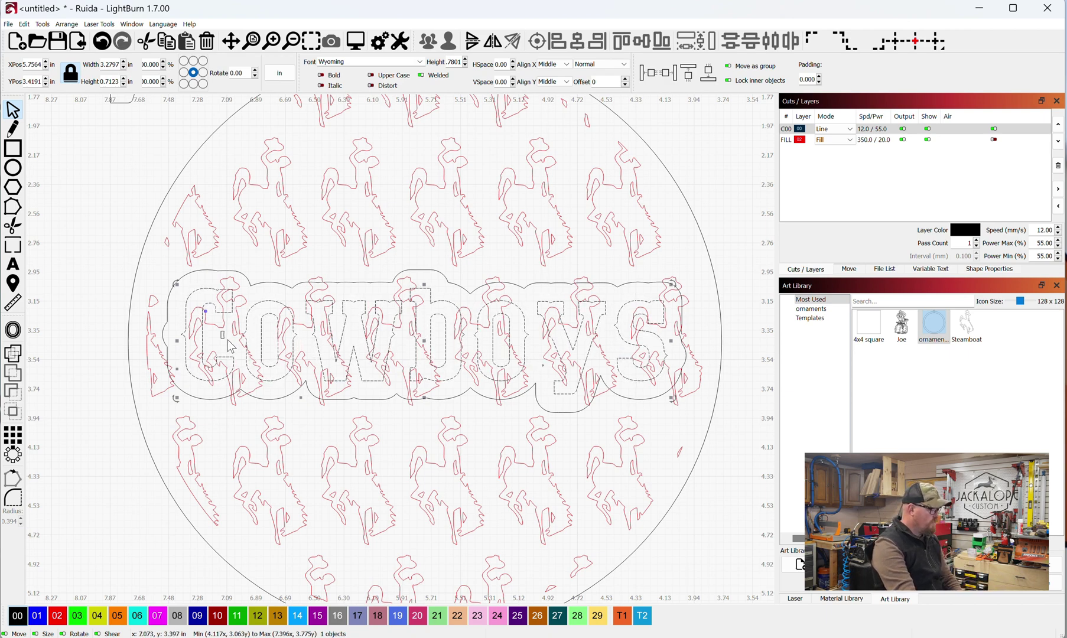
- Select the offset outline around Cowboys and ungroup it into separate pieces
{"action": "scroll", "coordinate": [224, 338], "scroll_direction": "up", "scroll_amount": 5}
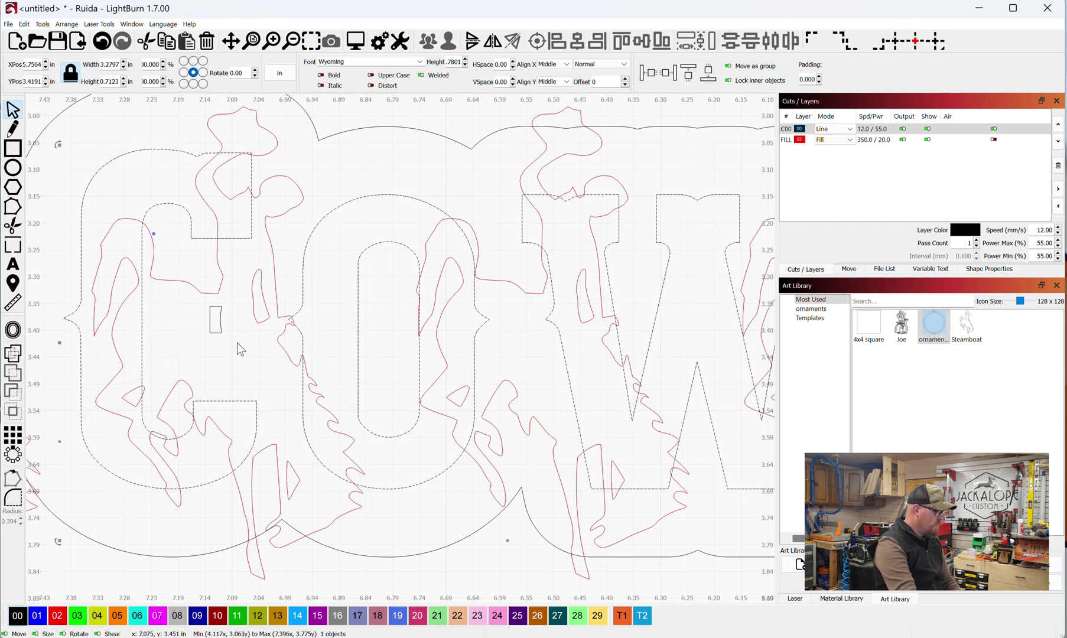
{"action": "left_click", "coordinate": [211, 314]}
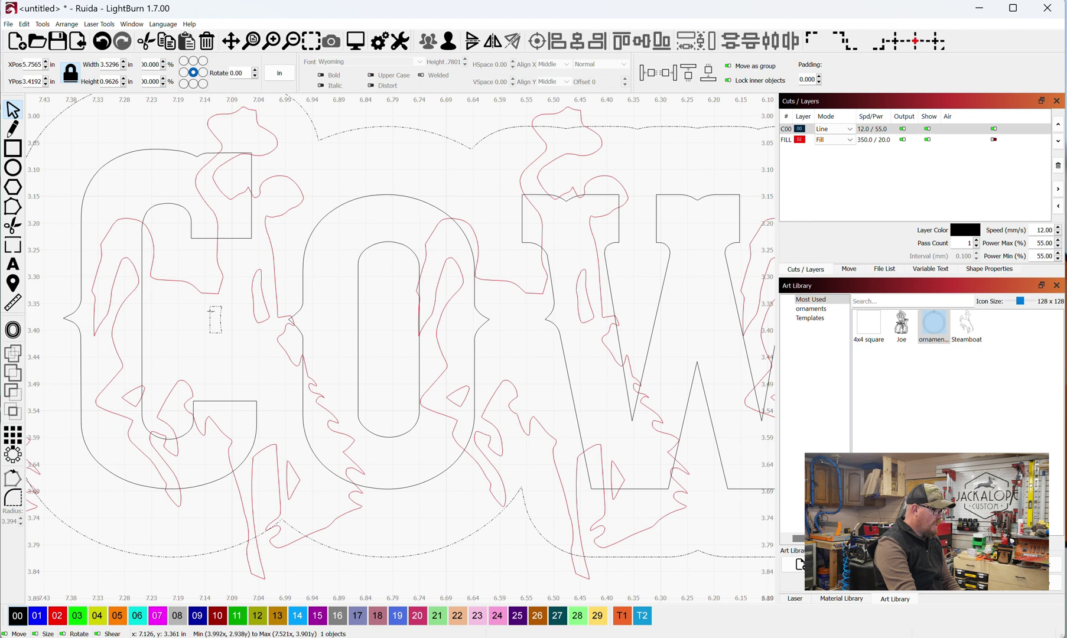
{"action": "scroll", "coordinate": [209, 318], "scroll_direction": "down", "scroll_amount": 4}
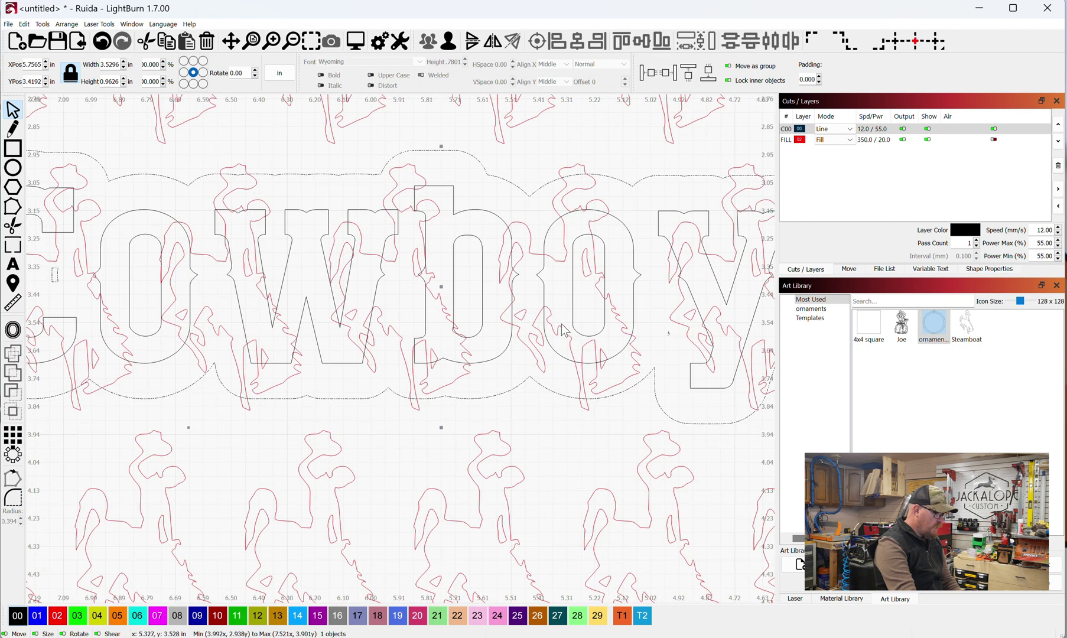
{"action": "scroll", "coordinate": [682, 341], "scroll_direction": "up", "scroll_amount": 7}
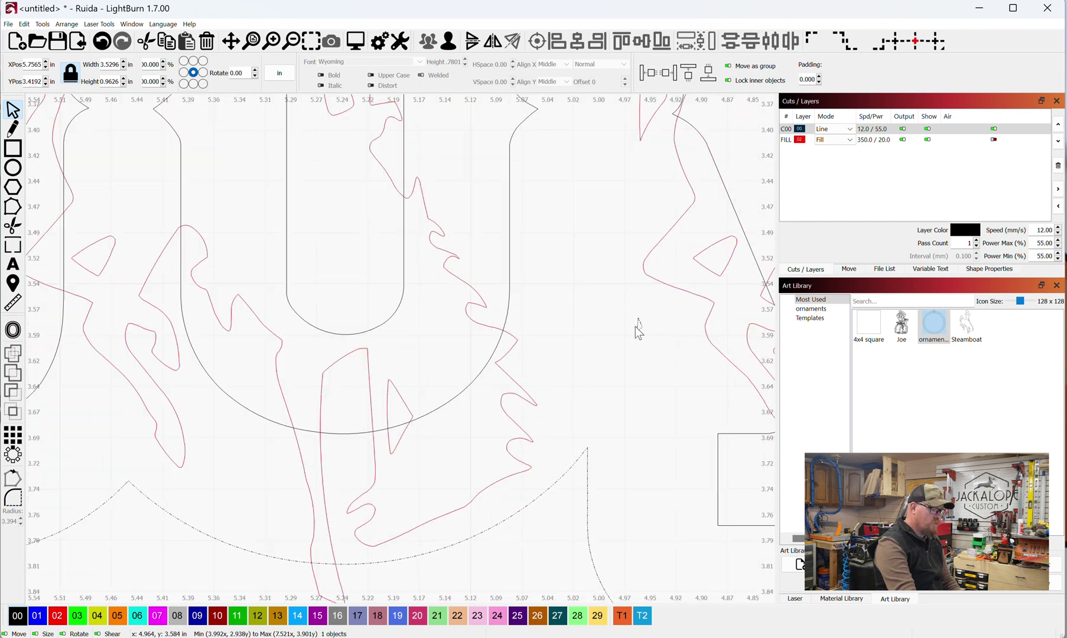
{"action": "scroll", "coordinate": [644, 324], "scroll_direction": "down", "scroll_amount": 6}
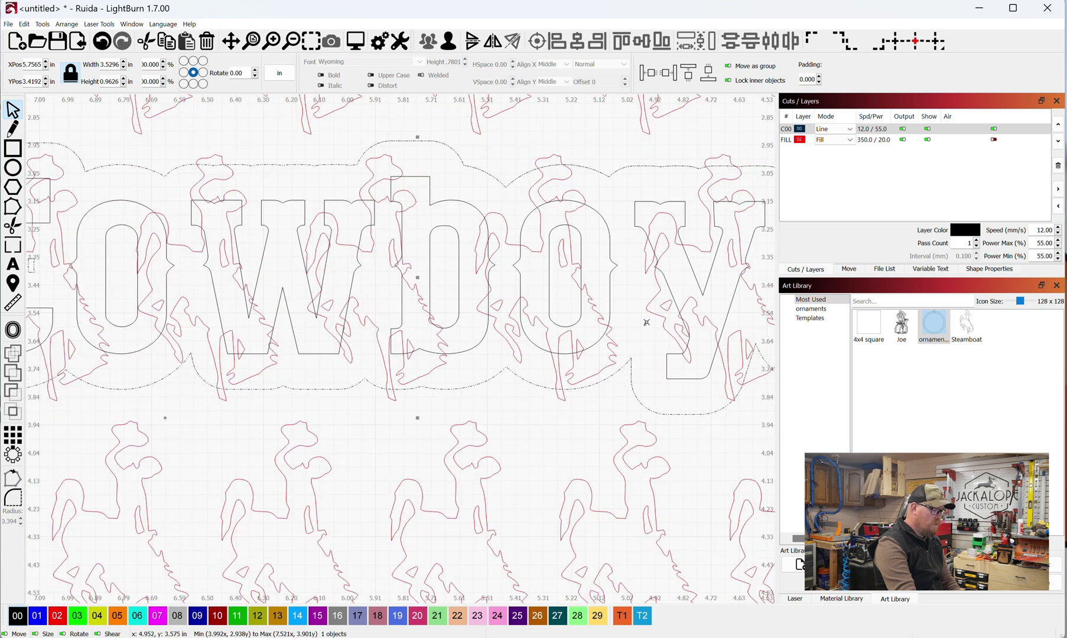
{"action": "scroll", "coordinate": [646, 322], "scroll_direction": "down", "scroll_amount": 2}
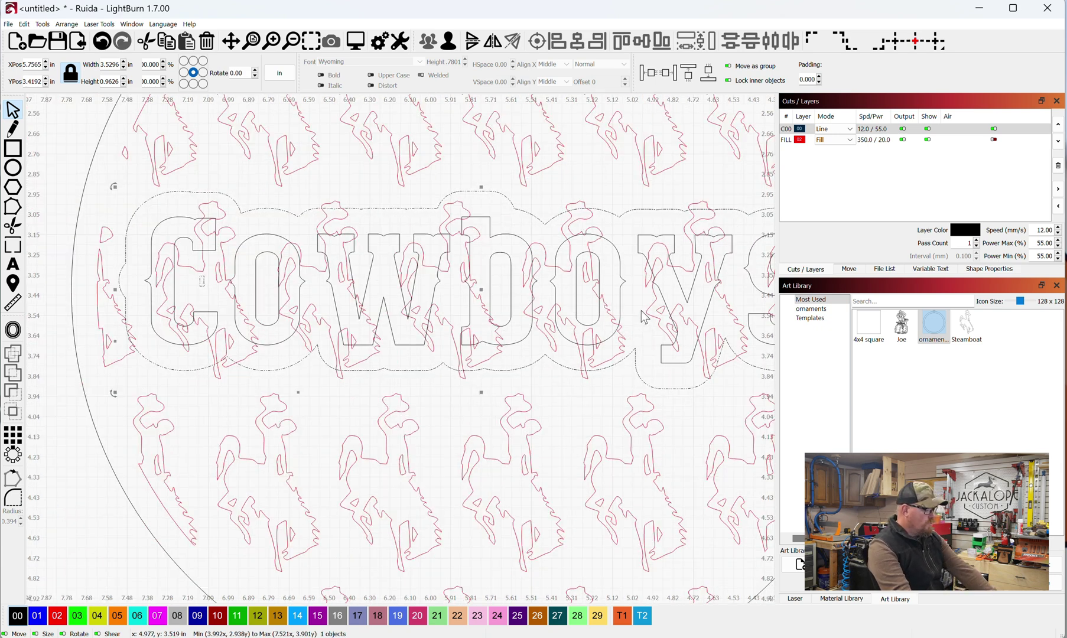
{"action": "key", "text": "ctrl+u"}
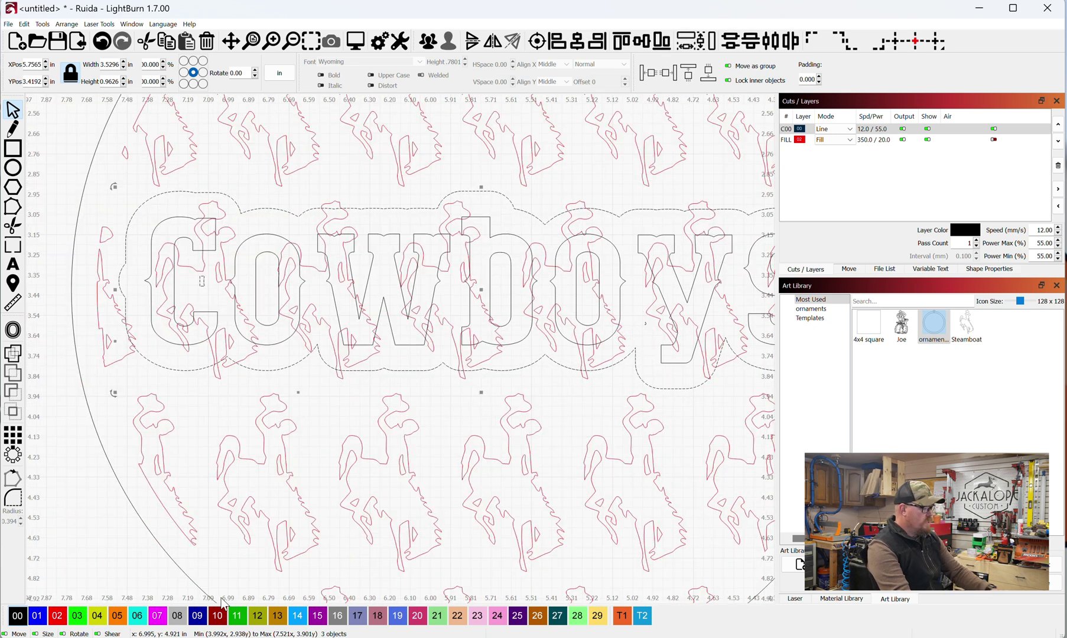
- Delete the tiny stray fragment left inside the letter C
{"action": "left_click", "coordinate": [642, 319]}
{"action": "left_click", "coordinate": [646, 324]}
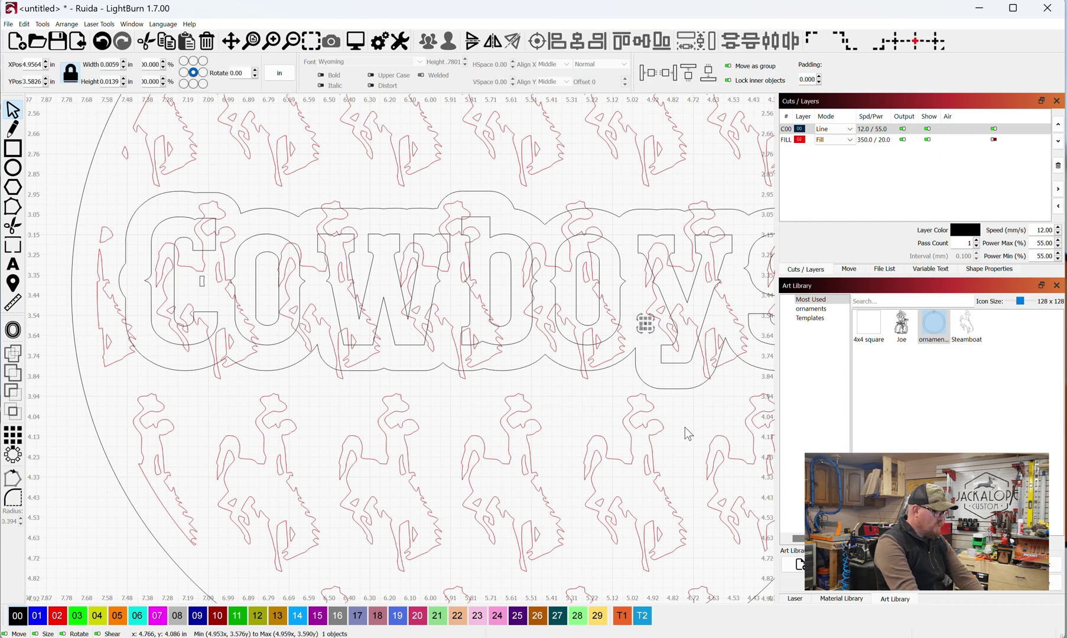
{"action": "key", "text": "Delete"}
{"action": "left_click", "coordinate": [202, 281]}
{"action": "key", "text": "Delete"}
{"action": "scroll", "coordinate": [276, 248], "scroll_direction": "down", "scroll_amount": 3}
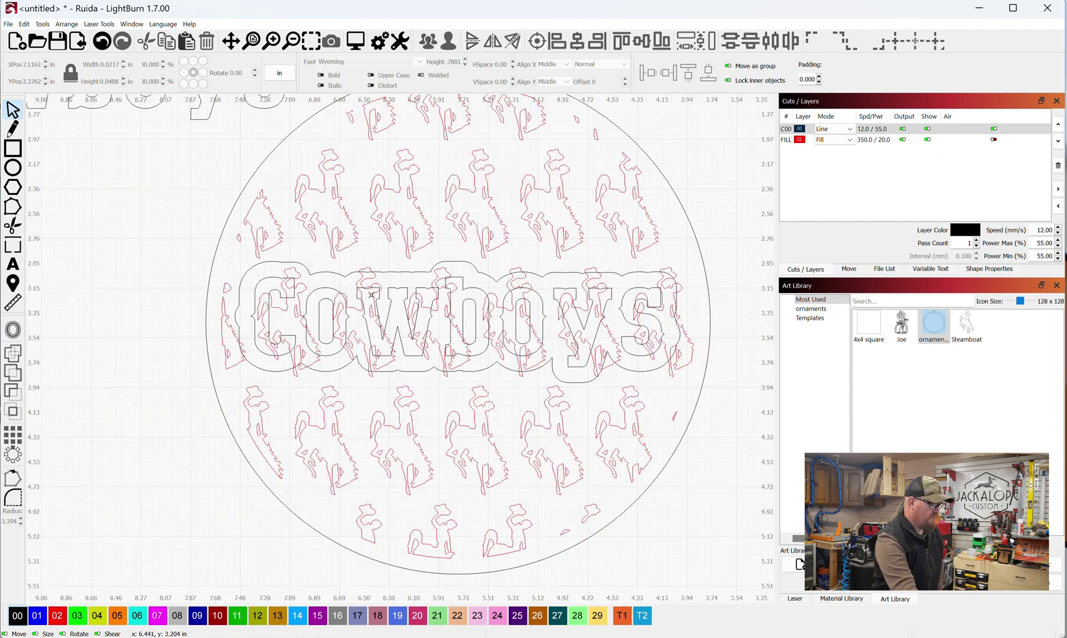
- Select the Cowboys offset outline together with the red Steamboat pattern for a Boolean Union
{"action": "left_click", "coordinate": [374, 292]}
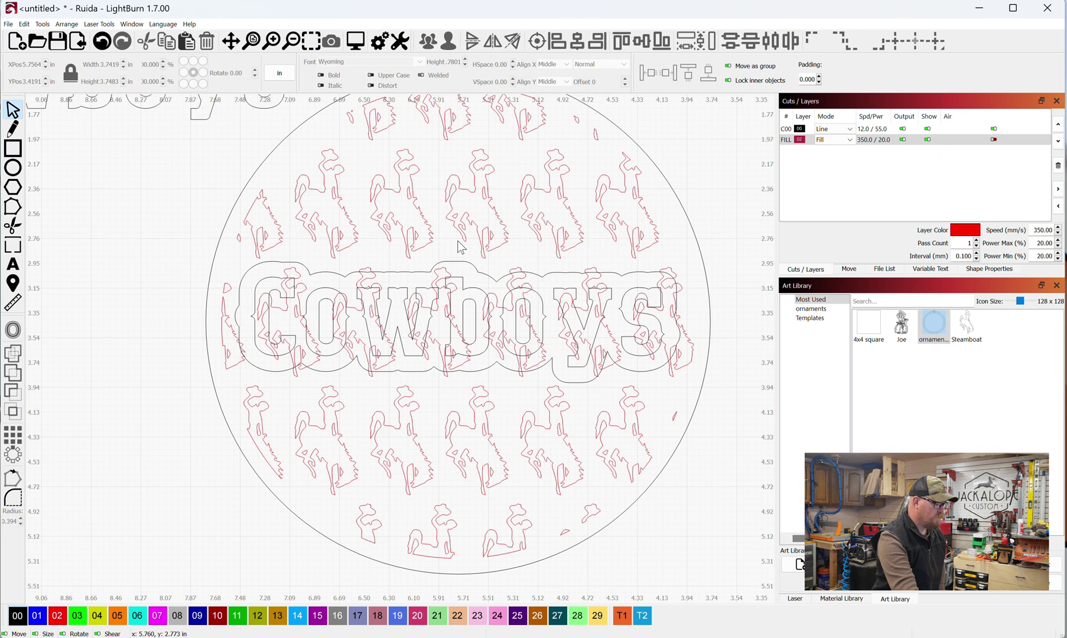
{"action": "left_click", "coordinate": [371, 270]}
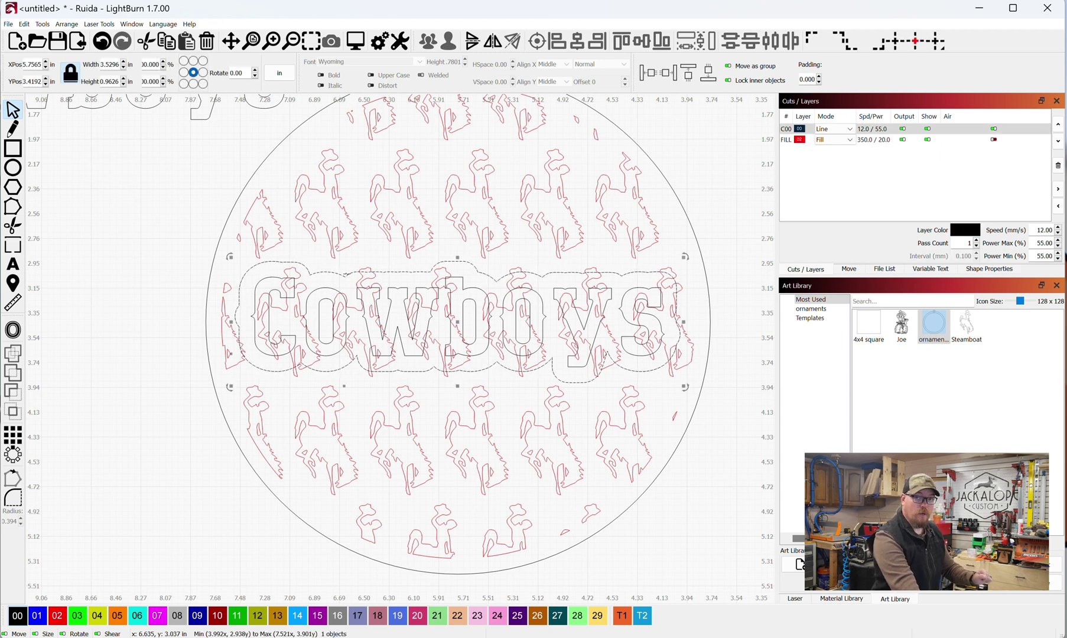
{"action": "left_click", "coordinate": [353, 244], "text": "shift"}
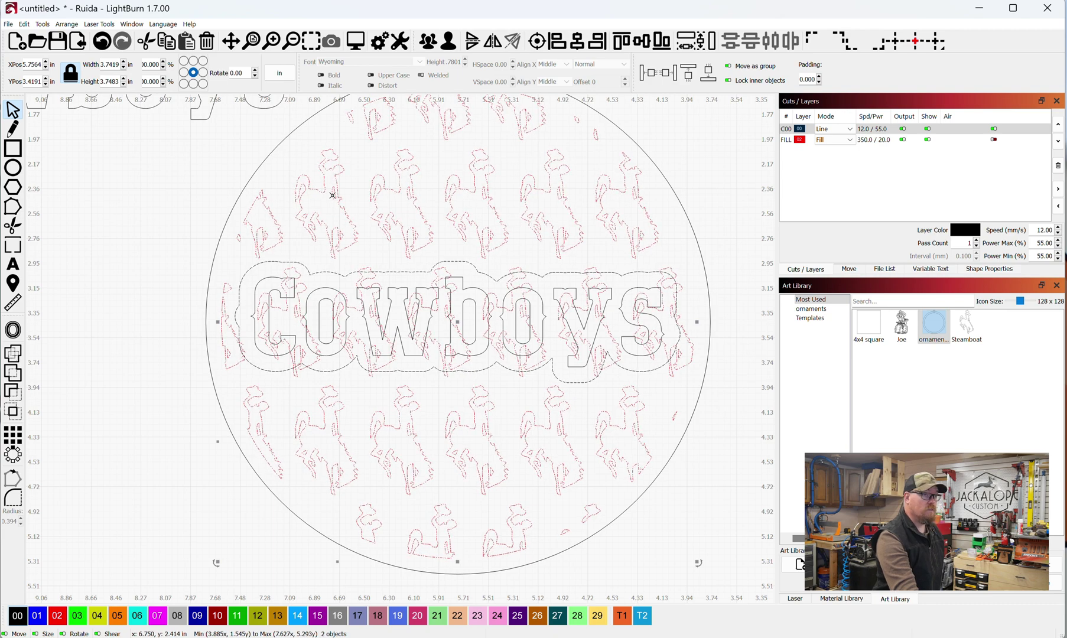
{"action": "left_click", "coordinate": [16, 380]}
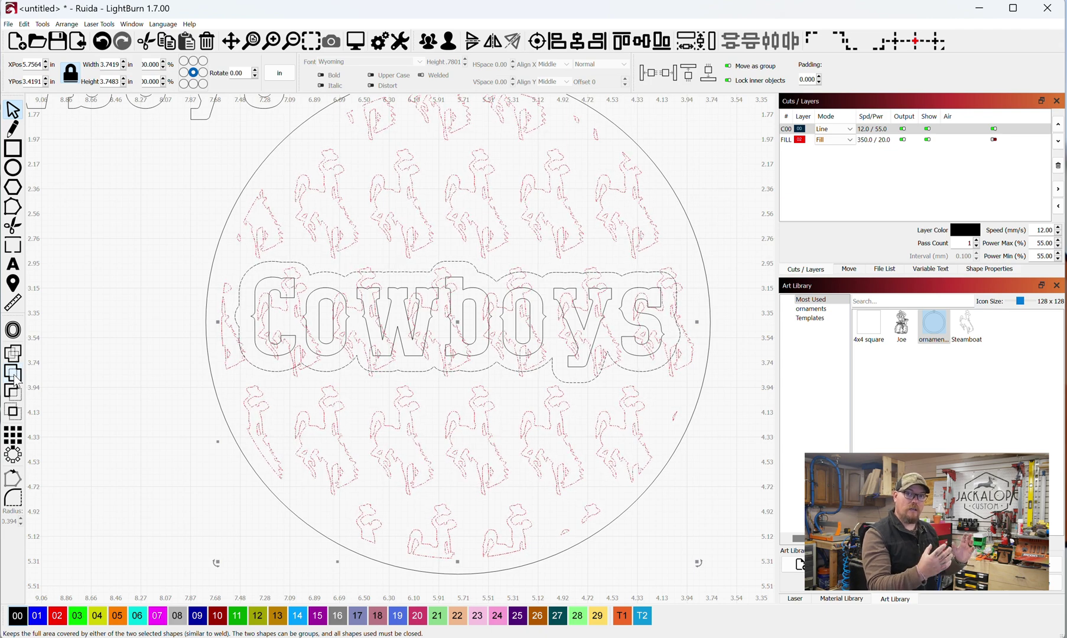
- Boolean Union the Steamboat pattern and the Cowboys offset outline into one shape
{"action": "left_click", "coordinate": [16, 380]}
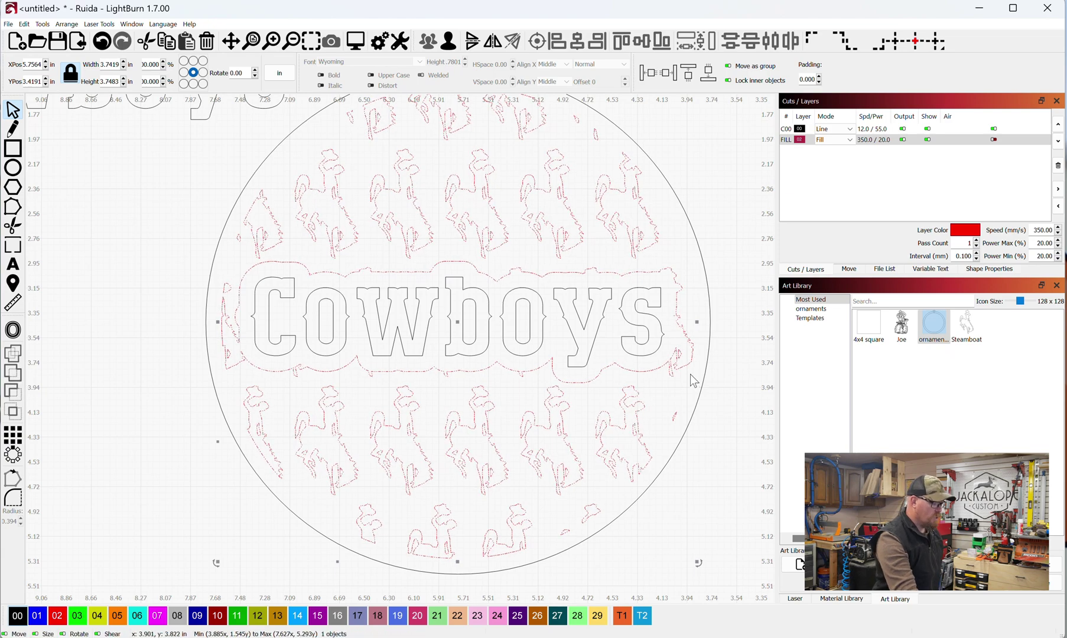
{"action": "scroll", "coordinate": [693, 381], "scroll_direction": "up", "scroll_amount": 5}
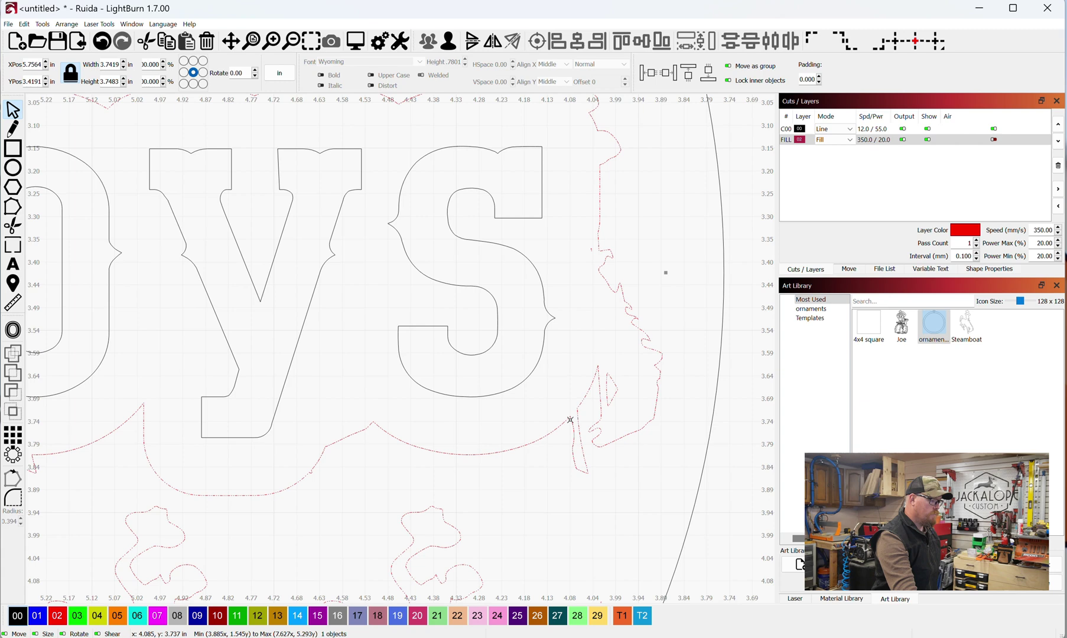
{"action": "scroll", "coordinate": [621, 249], "scroll_direction": "down", "scroll_amount": 5}
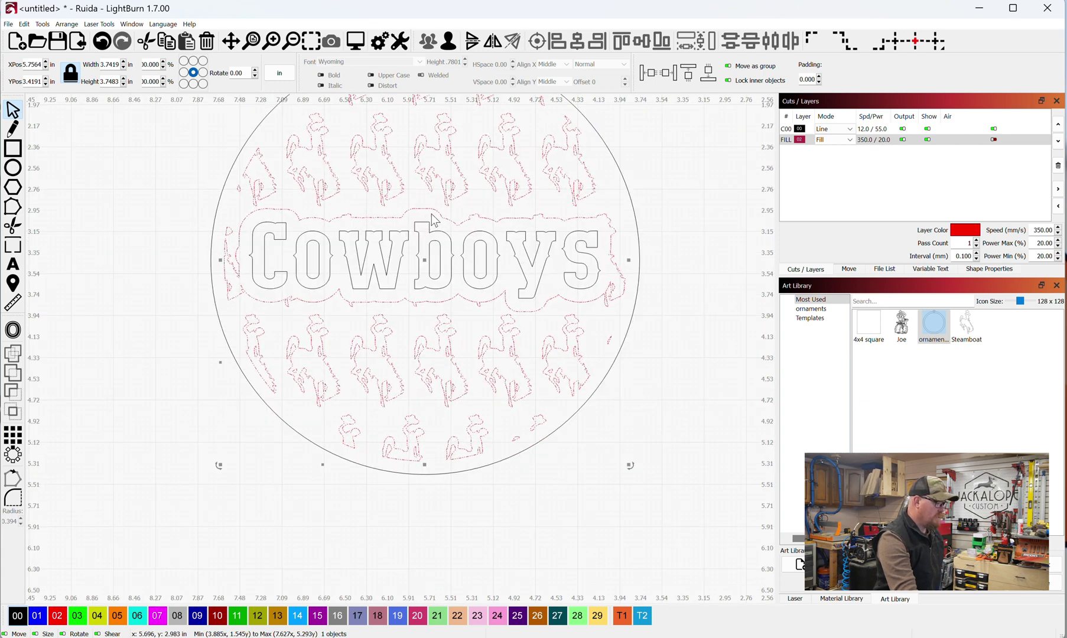
- Put the Cowboys text on red fill layer 02 and preview the ornament job, estimated 7:37
{"action": "left_click", "coordinate": [434, 223]}
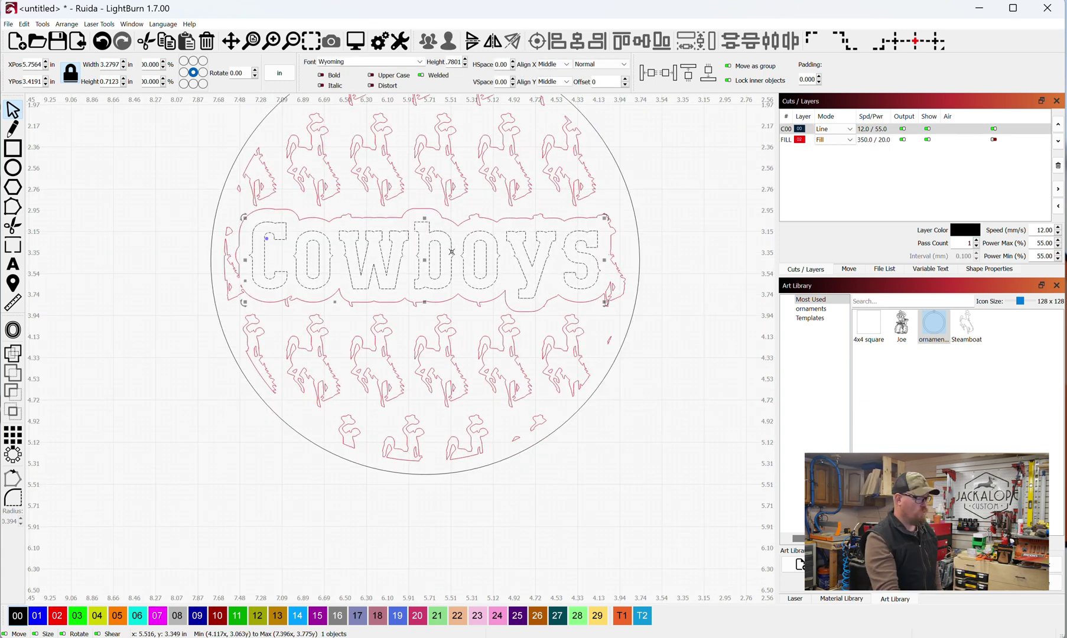
{"action": "left_click", "coordinate": [59, 618]}
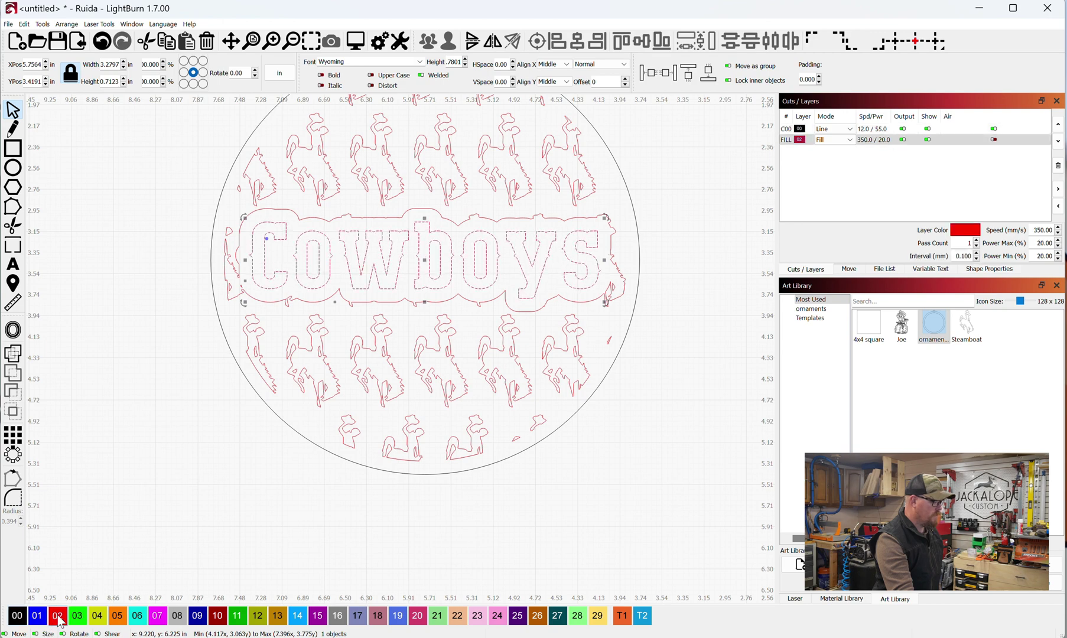
{"action": "left_click", "coordinate": [356, 41]}
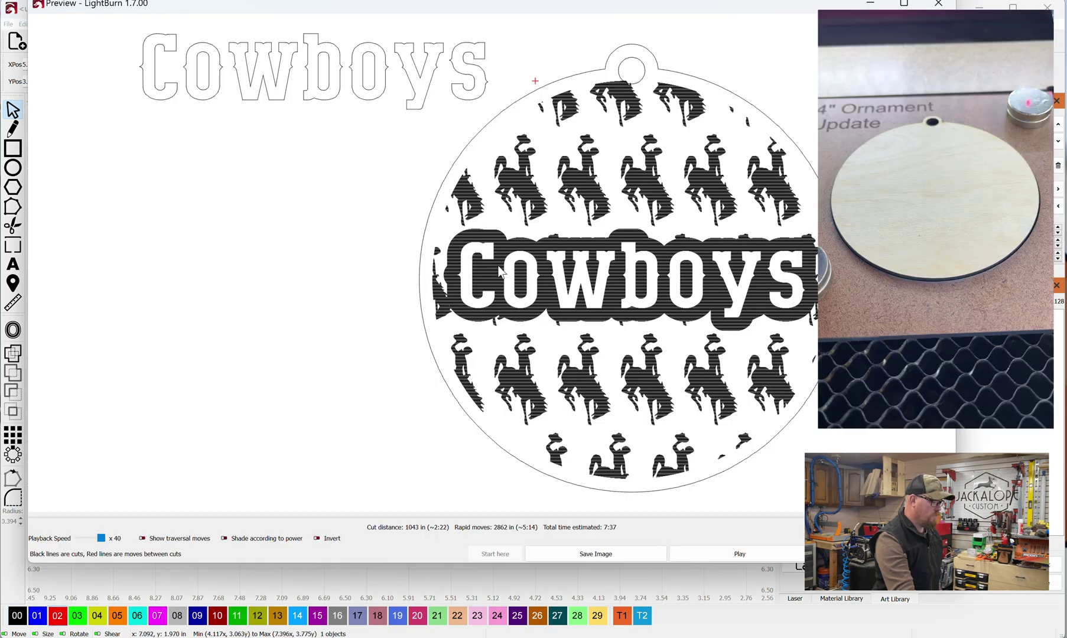